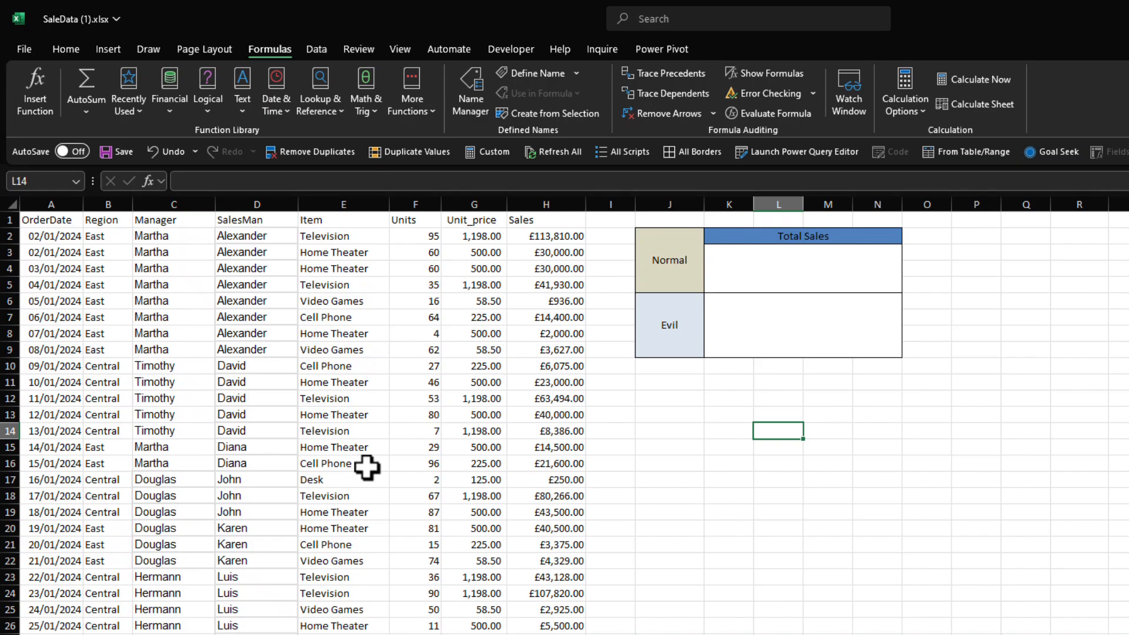
# Step: Total the whole Sales column with =SUM(H:H) in the Total Sales cell of the Normal row
pyautogui.click(801, 264)
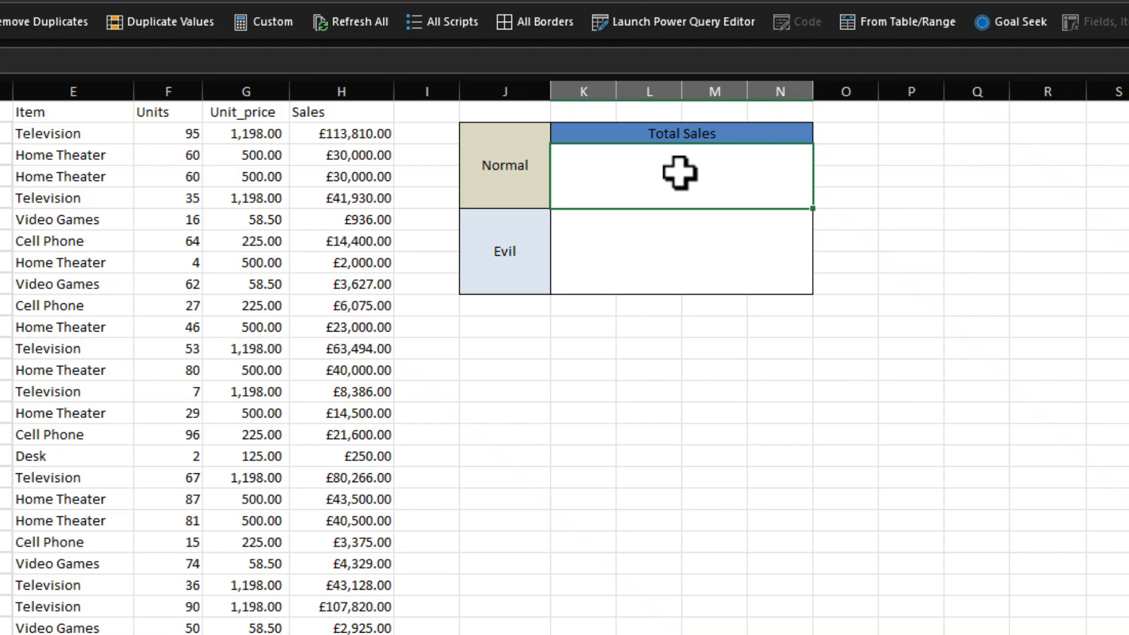
pyautogui.doubleClick(680, 174)
pyautogui.write('=sum')
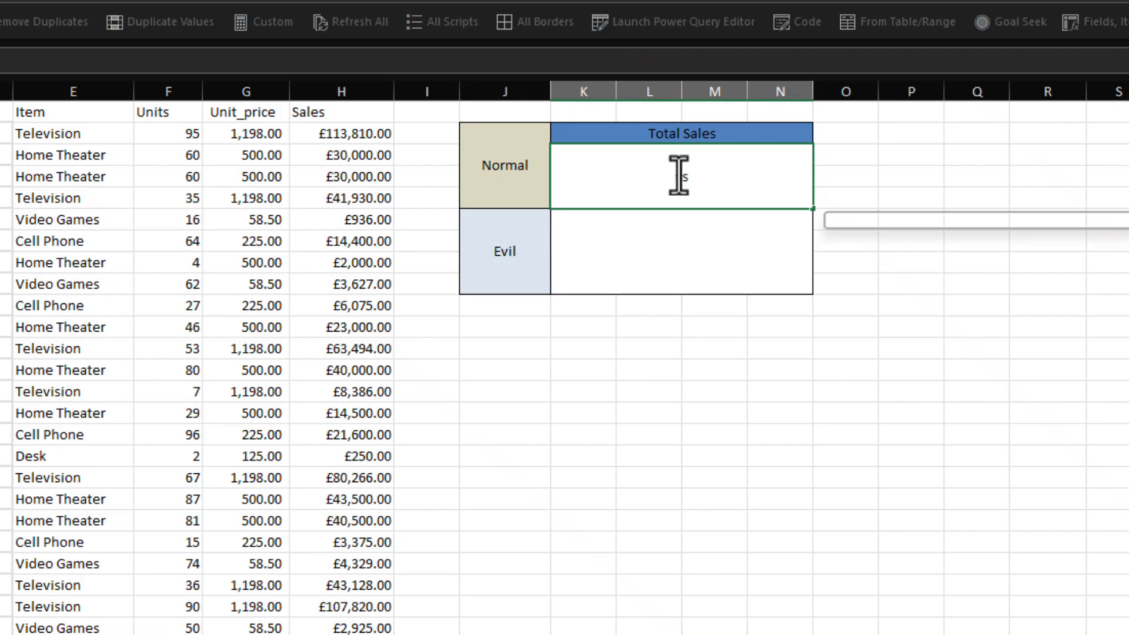
pyautogui.write('(')
pyautogui.click(355, 91)
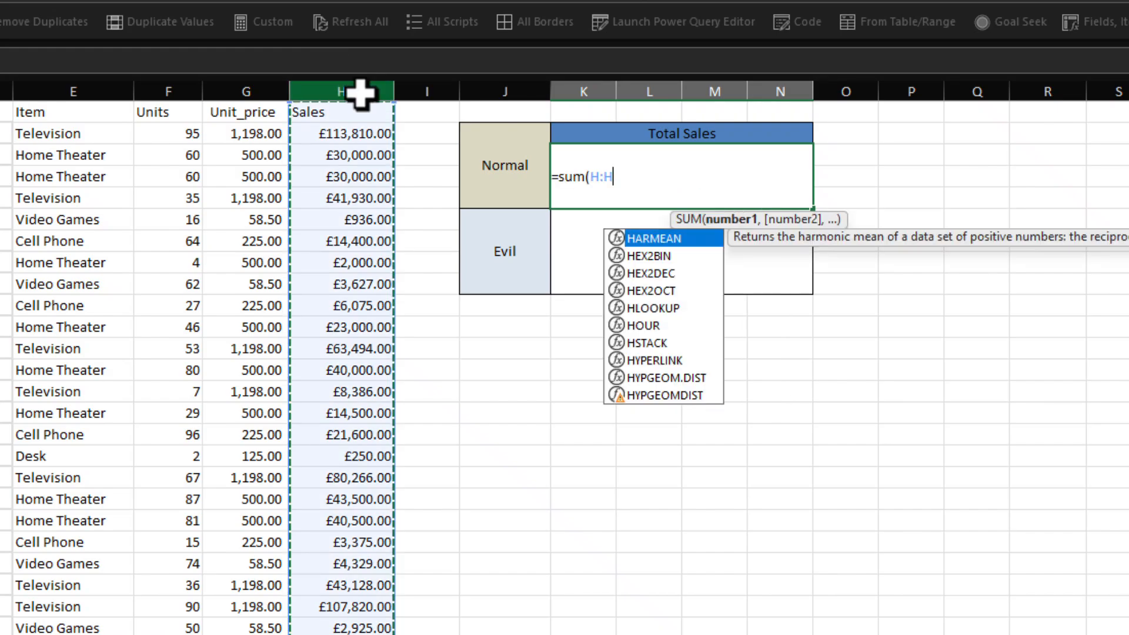
pyautogui.write(')')
pyautogui.press('Return')
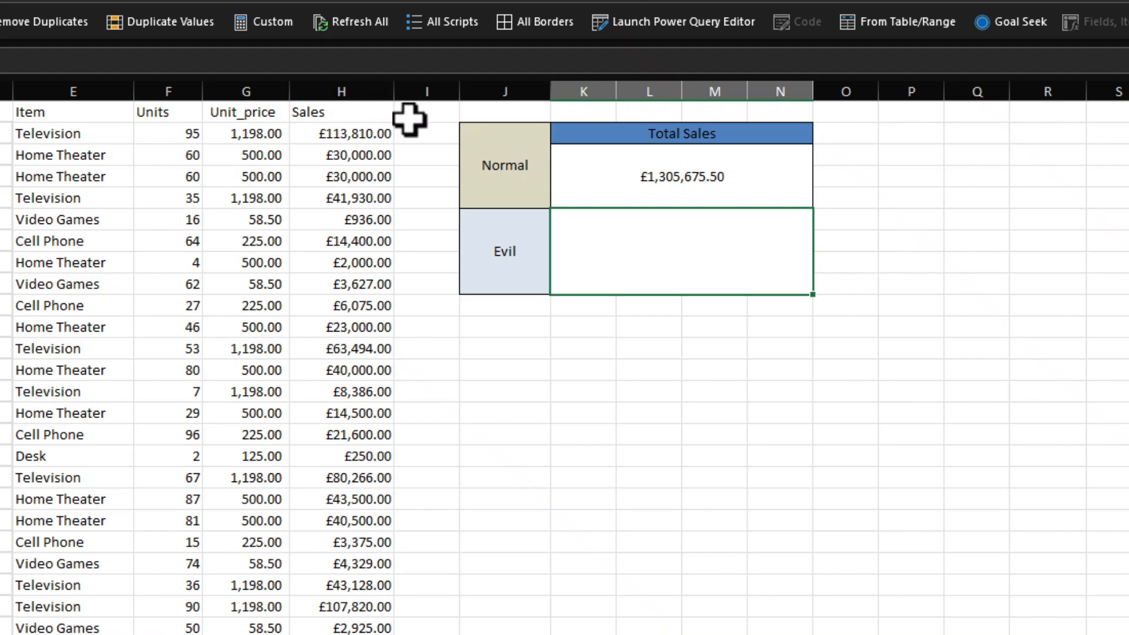
pyautogui.click(622, 181)
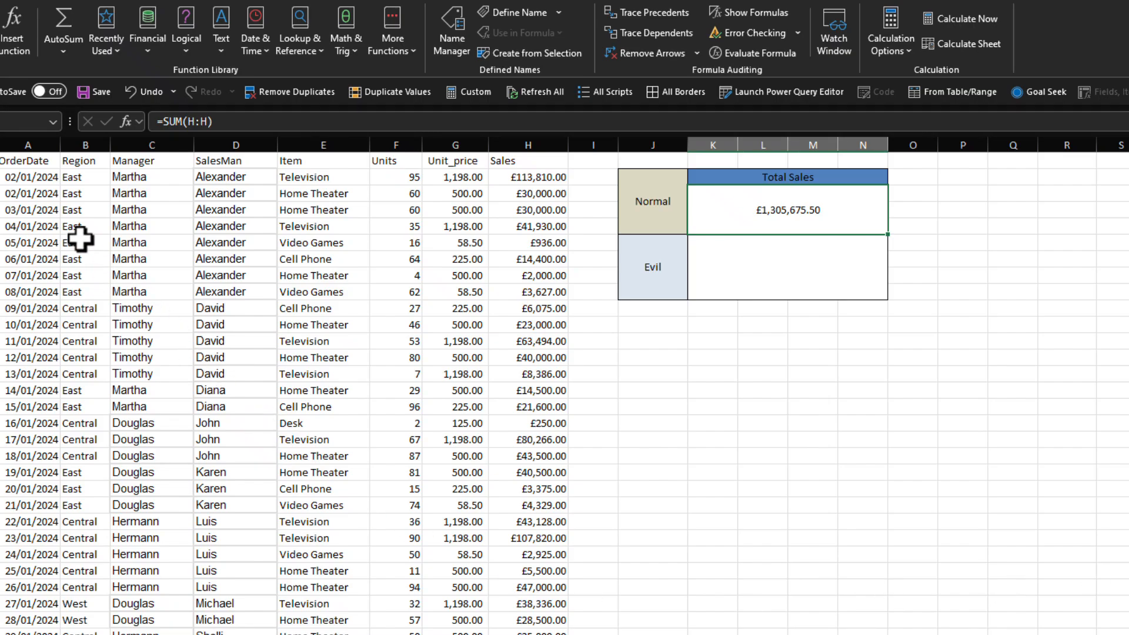
pyautogui.click(34, 181)
pyautogui.scroll(-5, 30, 245)
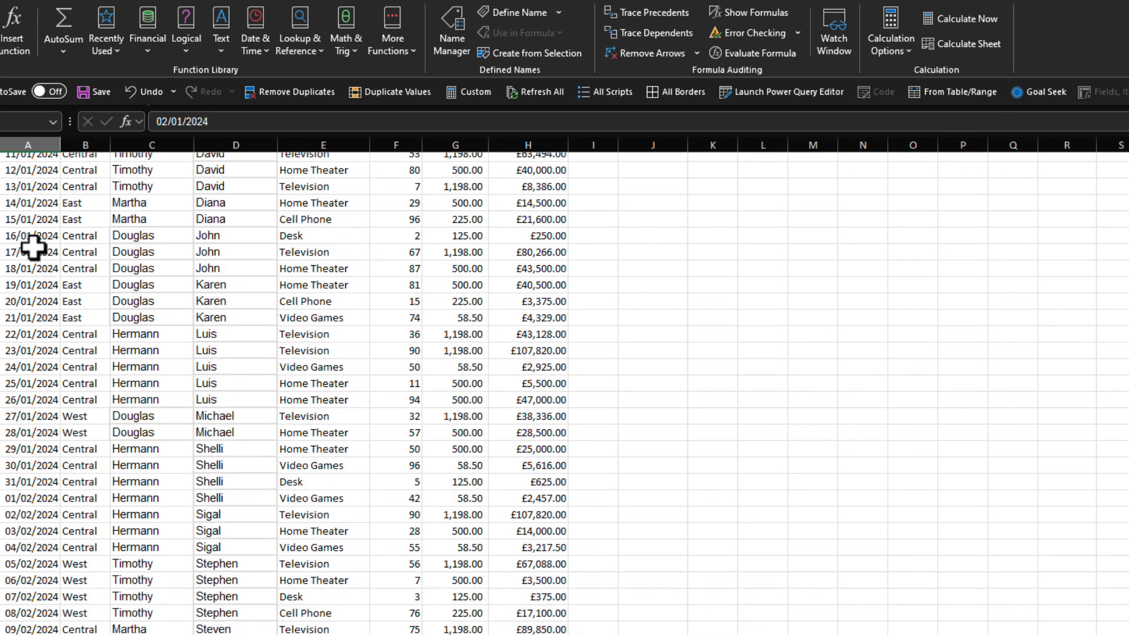
pyautogui.scroll(3, 32, 247)
pyautogui.scroll(2, 32, 247)
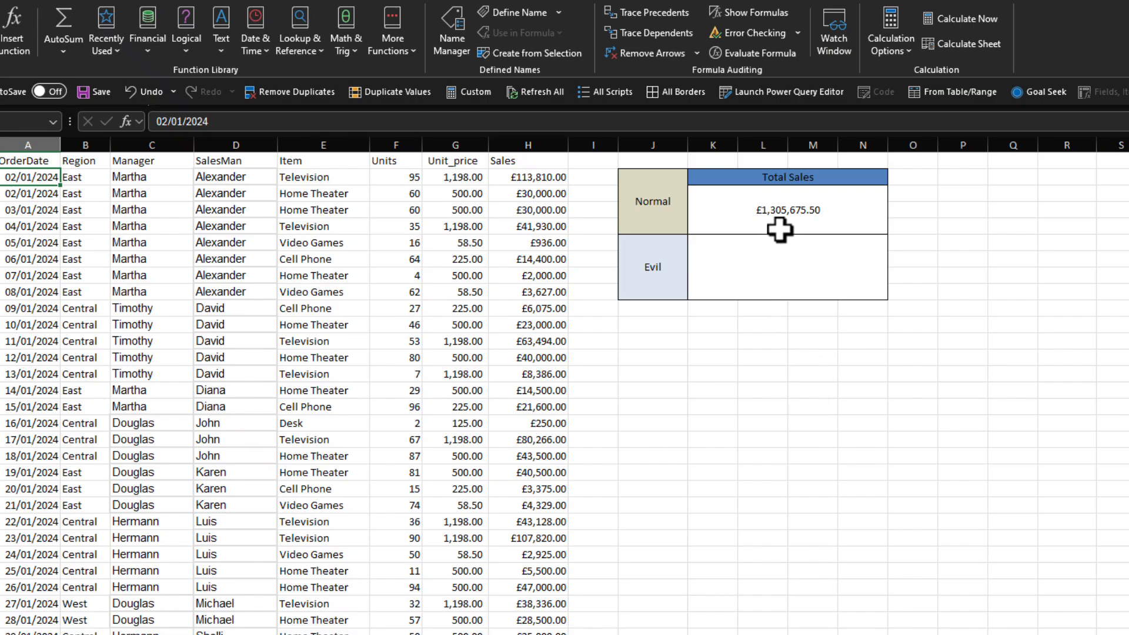
# Step: Copy the Normal row's =SUM(H:H) formula into the Total Sales cell of the Evil row
pyautogui.click(788, 212)
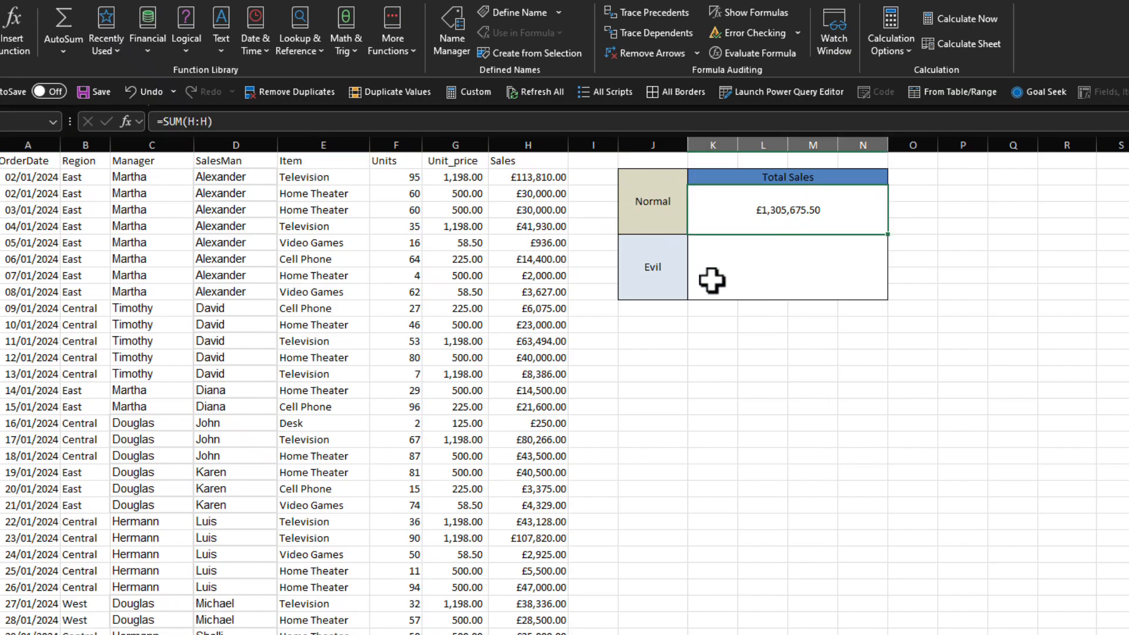
pyautogui.click(424, 121)
pyautogui.press('Escape')
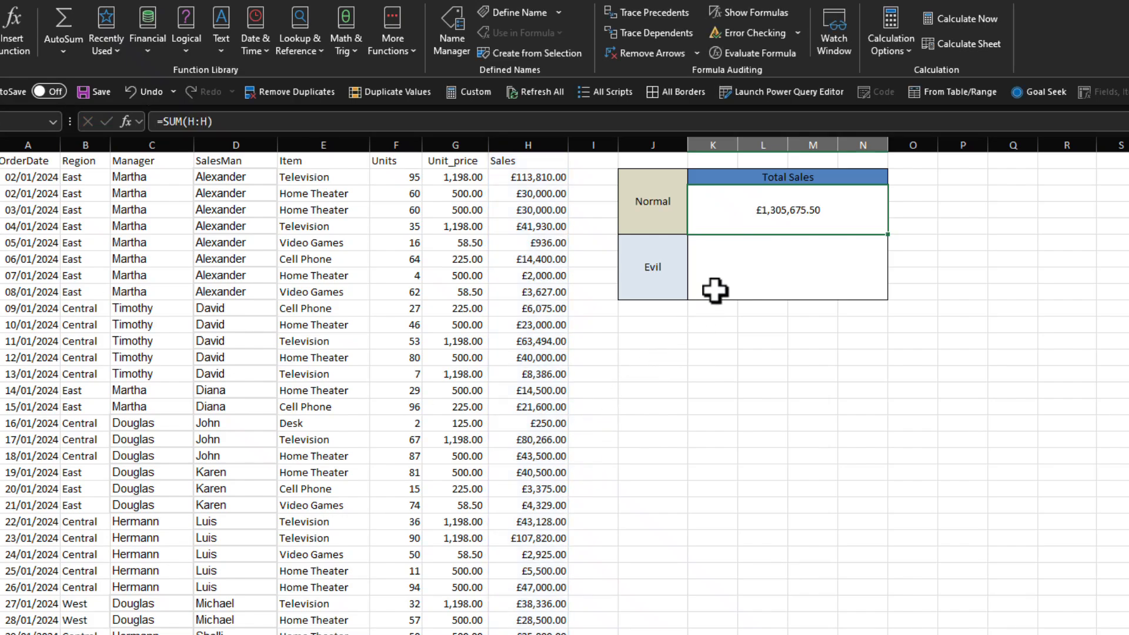
pyautogui.click(715, 290)
pyautogui.click(298, 121)
pyautogui.write('=SUM(H:H)')
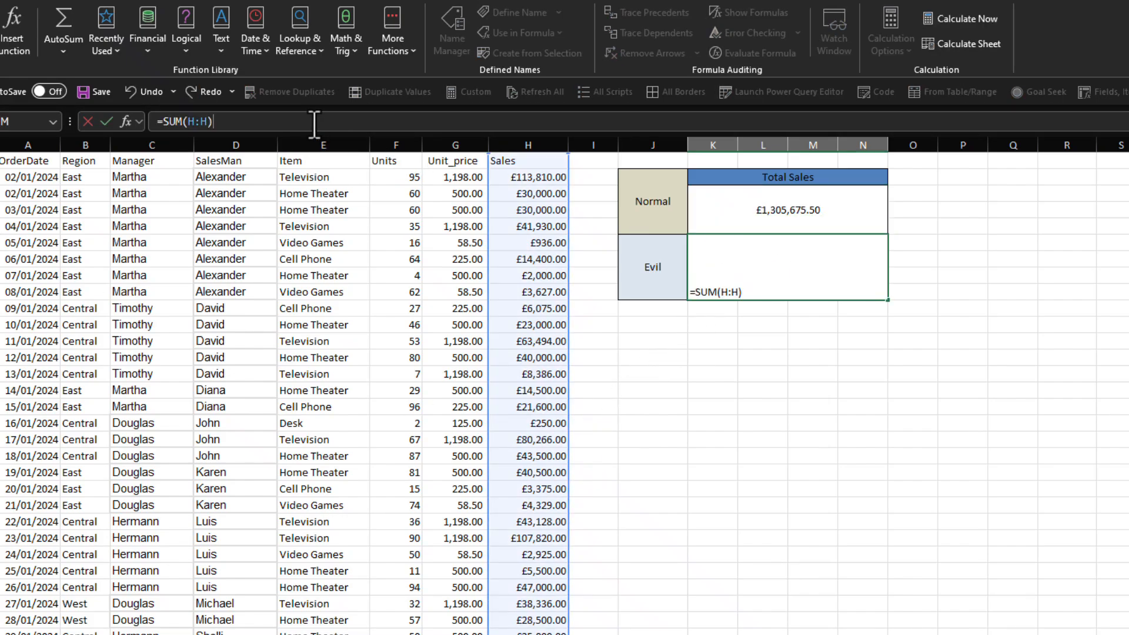
pyautogui.press('Return')
pyautogui.click(758, 261)
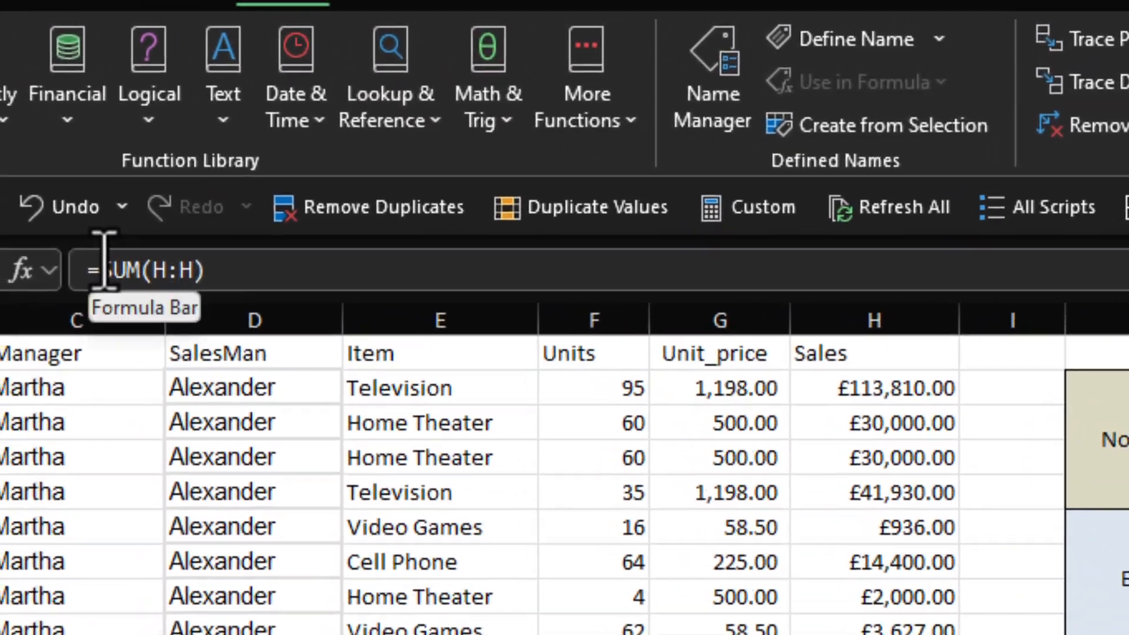
pyautogui.click(106, 264)
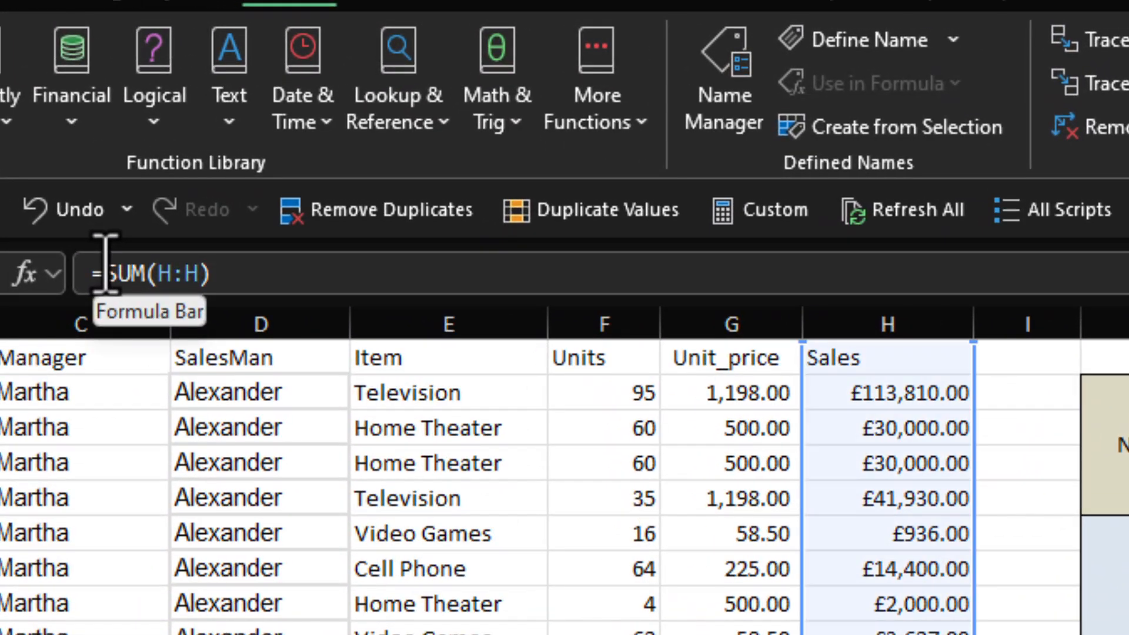
pyautogui.write('if')
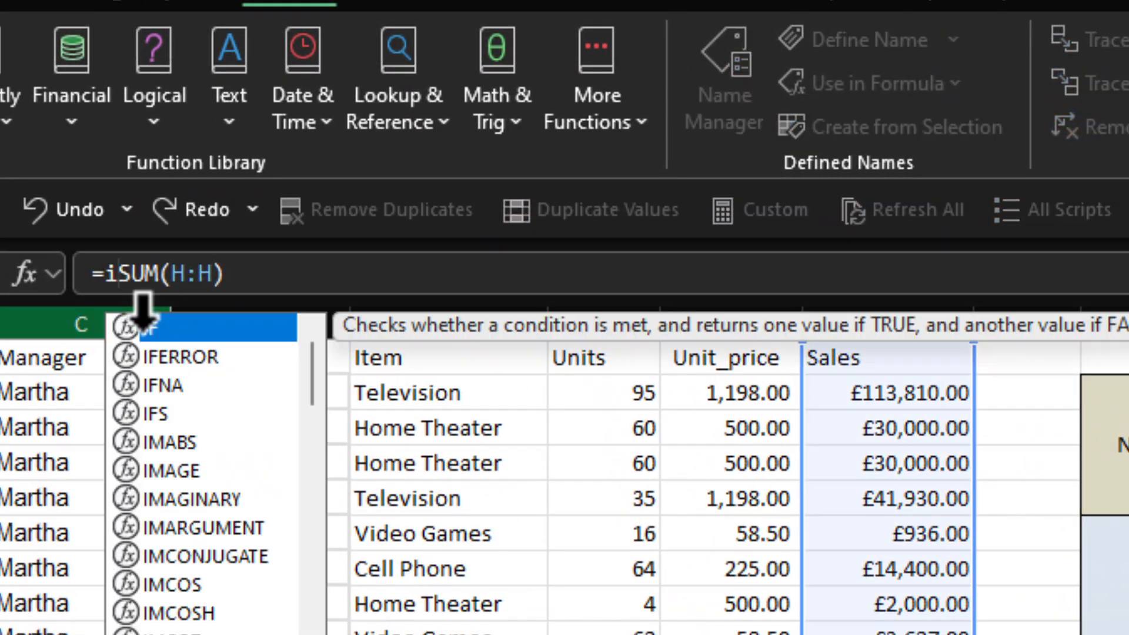
pyautogui.press('Tab')
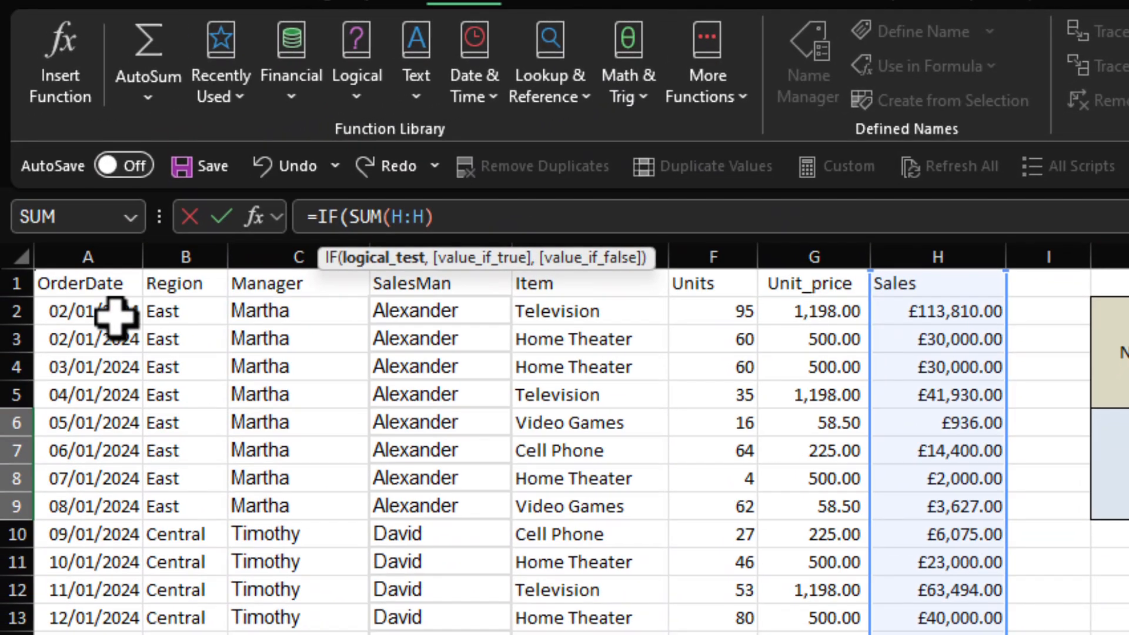
pyautogui.click(96, 311)
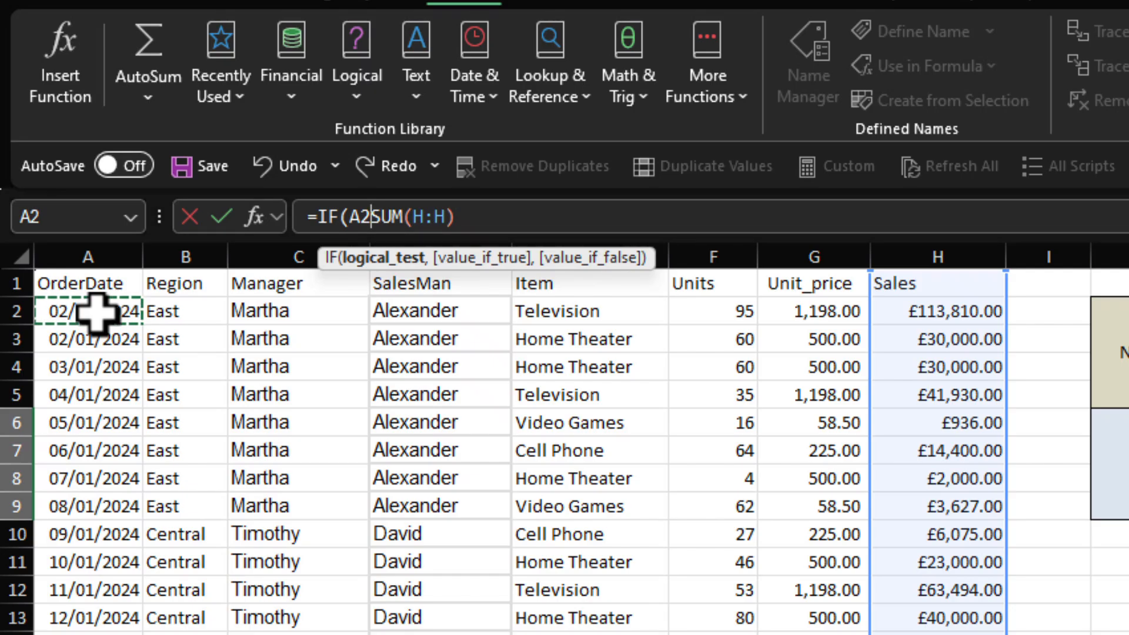
pyautogui.press('Escape')
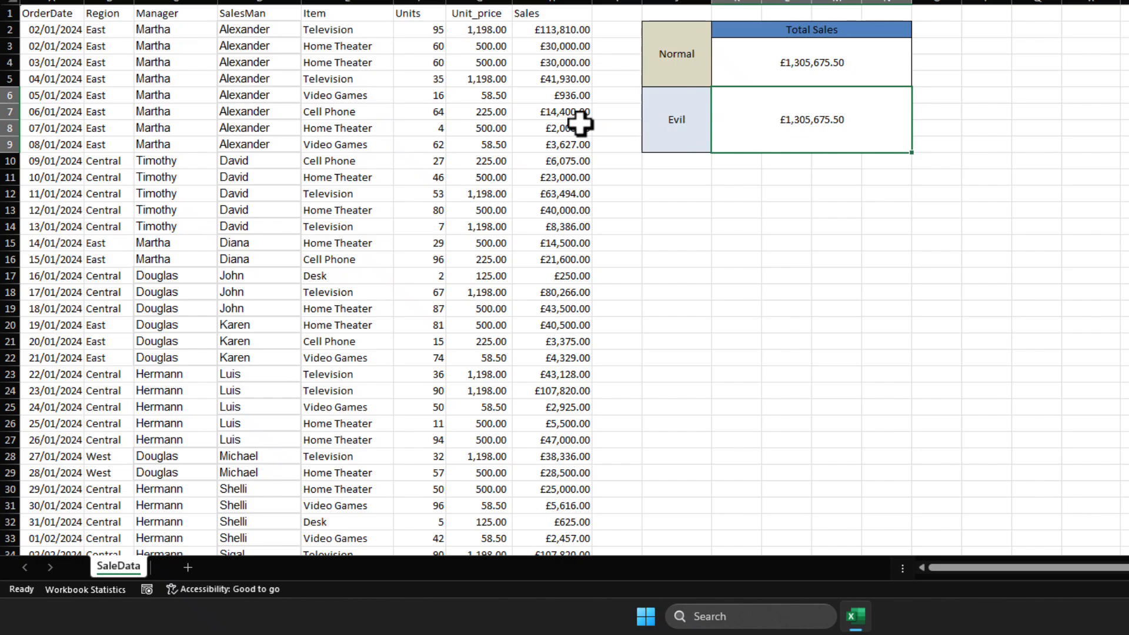
# Step: Copy the first order date from A2 to P2 and enter today's date, 22/10/2024, in P3
pyautogui.click(56, 29)
pyautogui.hotkey('ctrl', 'c')
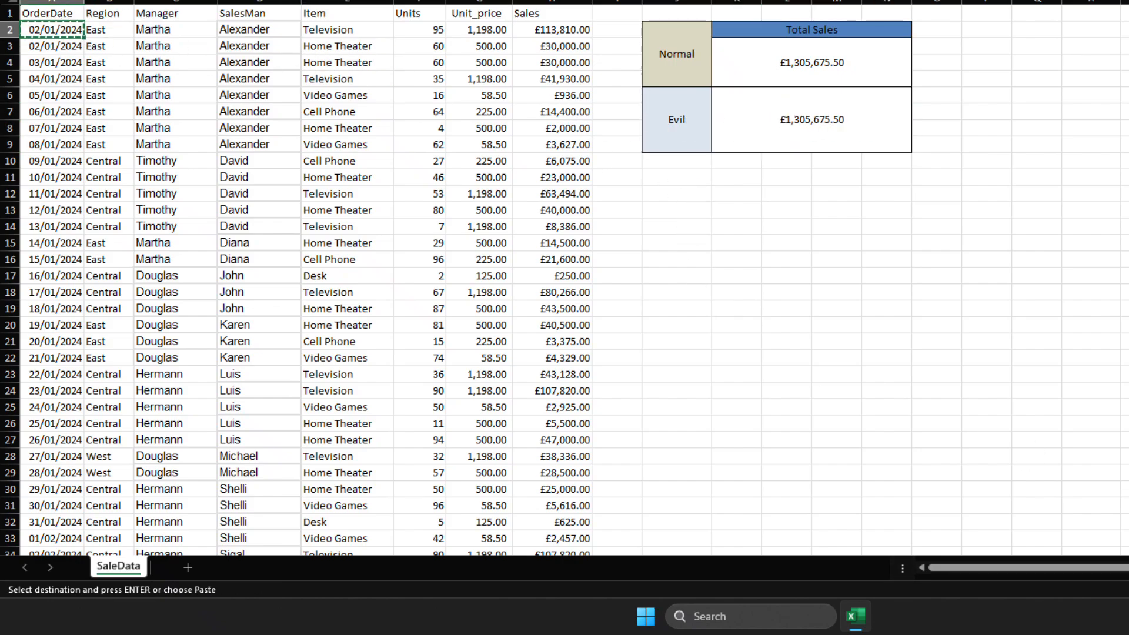
pyautogui.click(986, 29)
pyautogui.hotkey('ctrl', 'v')
pyautogui.doubleClick(1009, 7)
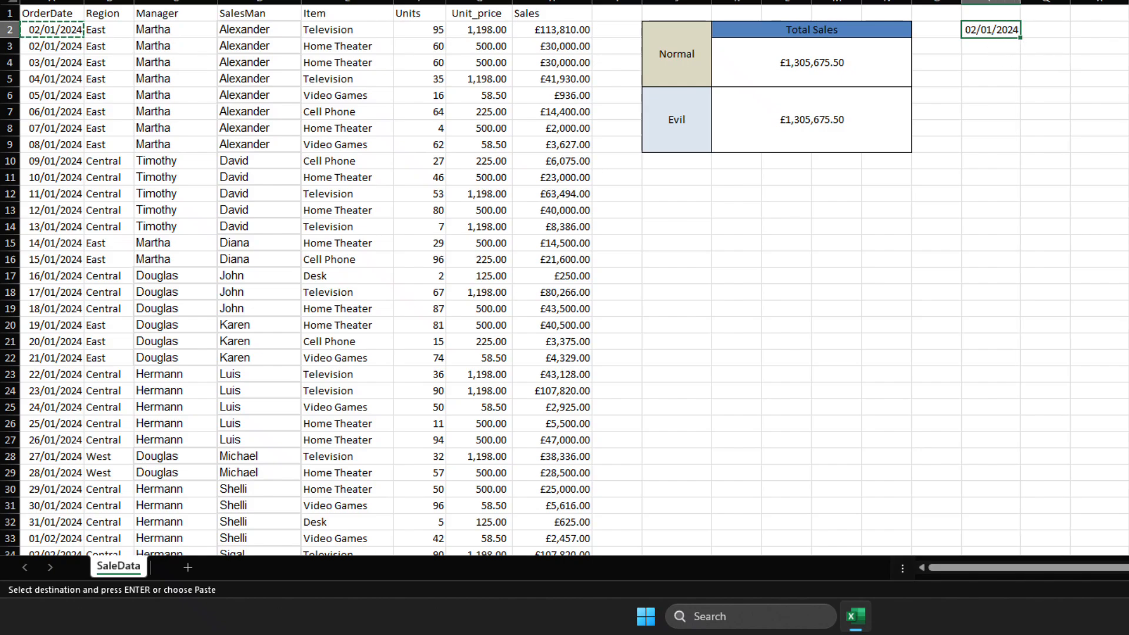
pyautogui.click(1002, 47)
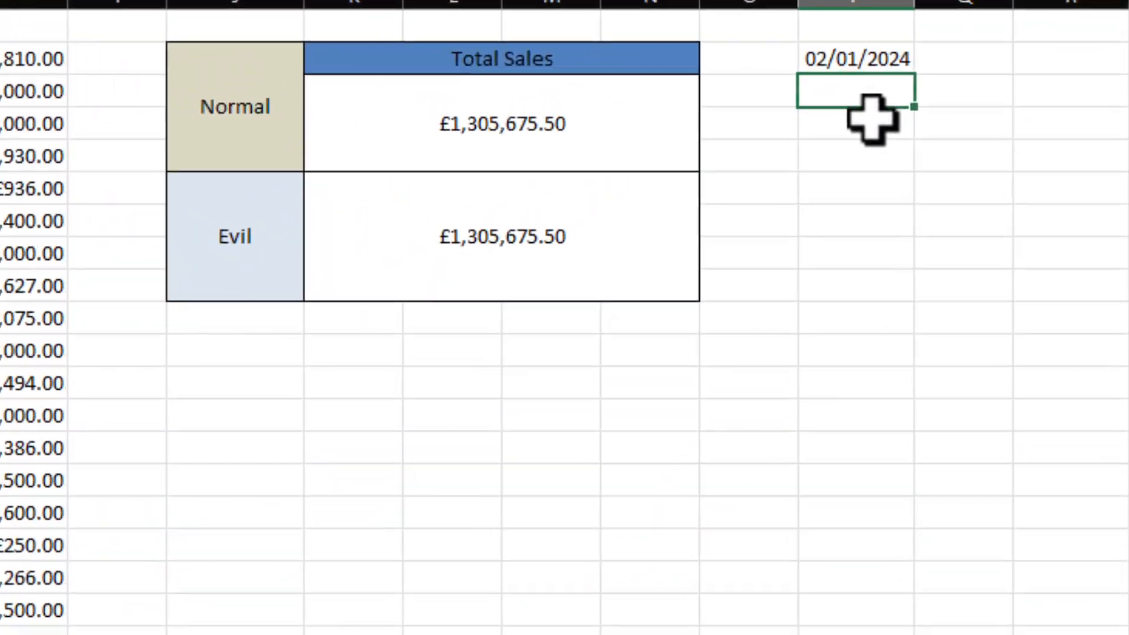
pyautogui.hotkey('ctrl', ';')
pyautogui.press('Return')
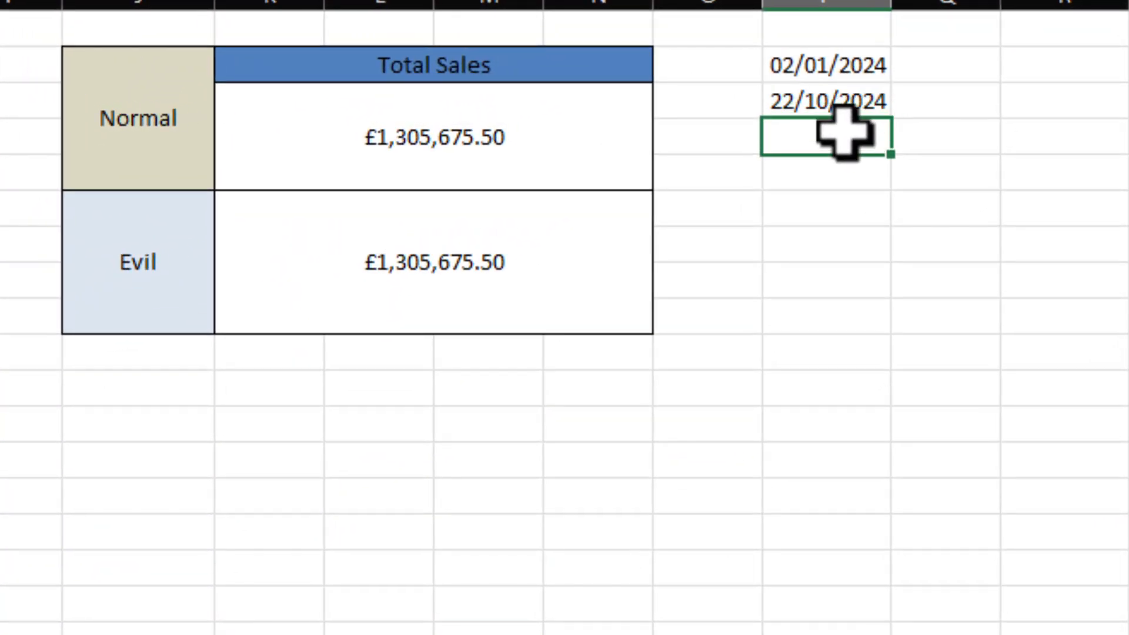
# Step: Calculate the days between the two dates in P4 with the formula =P3-P2
pyautogui.write('=')
pyautogui.press('Up')
pyautogui.write('-')
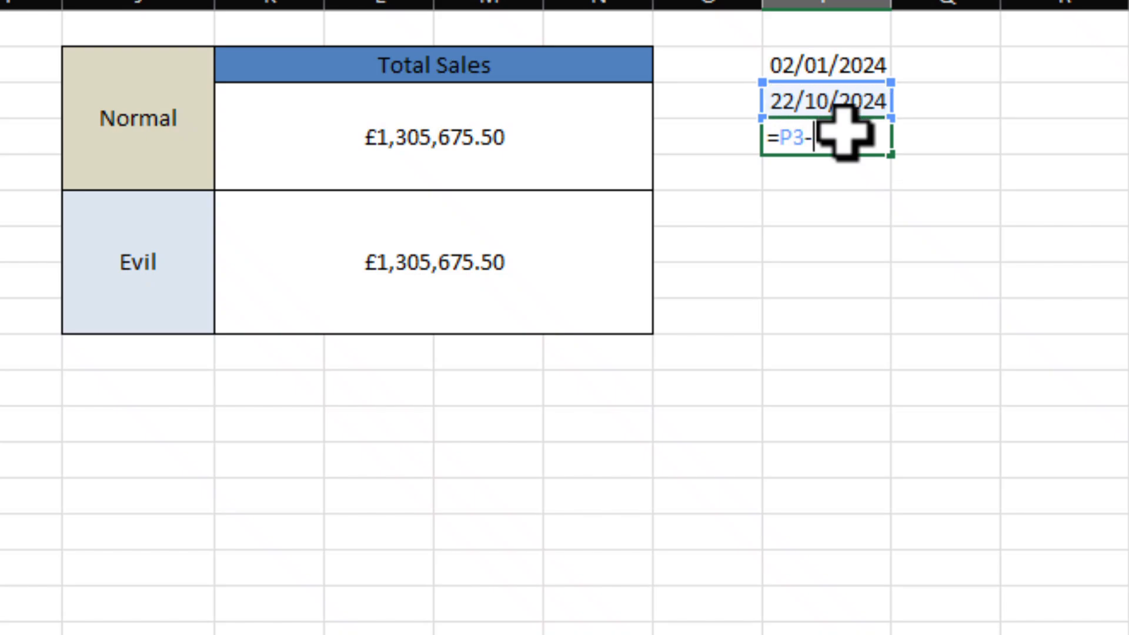
pyautogui.press('Up')
pyautogui.press('Up')
pyautogui.hotkey('ctrl', 'Return')
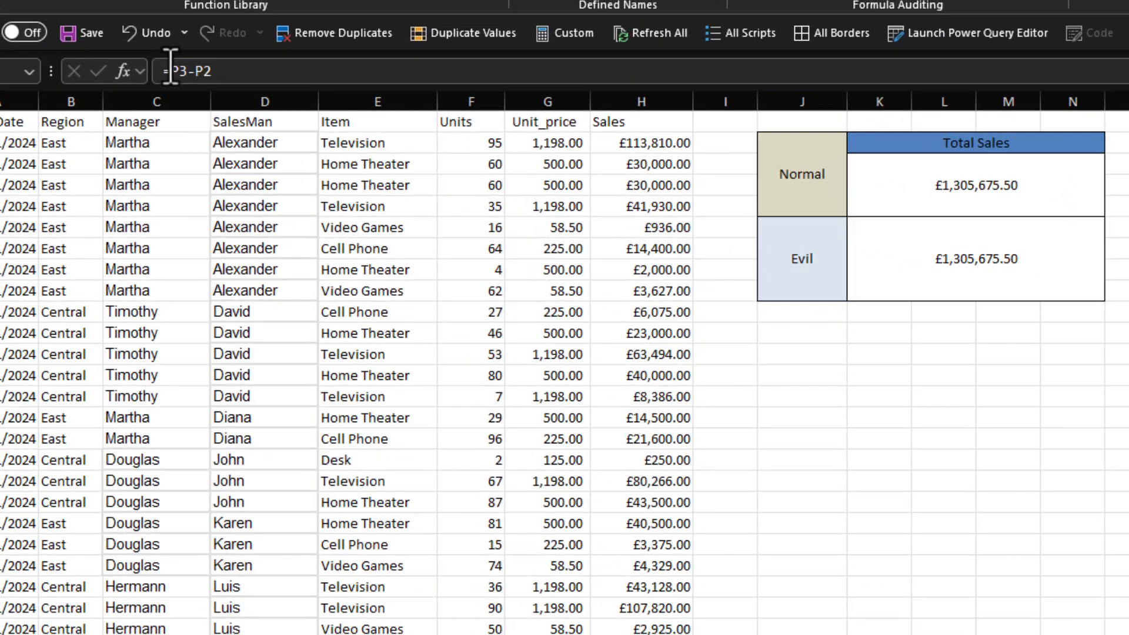
pyautogui.click(167, 70)
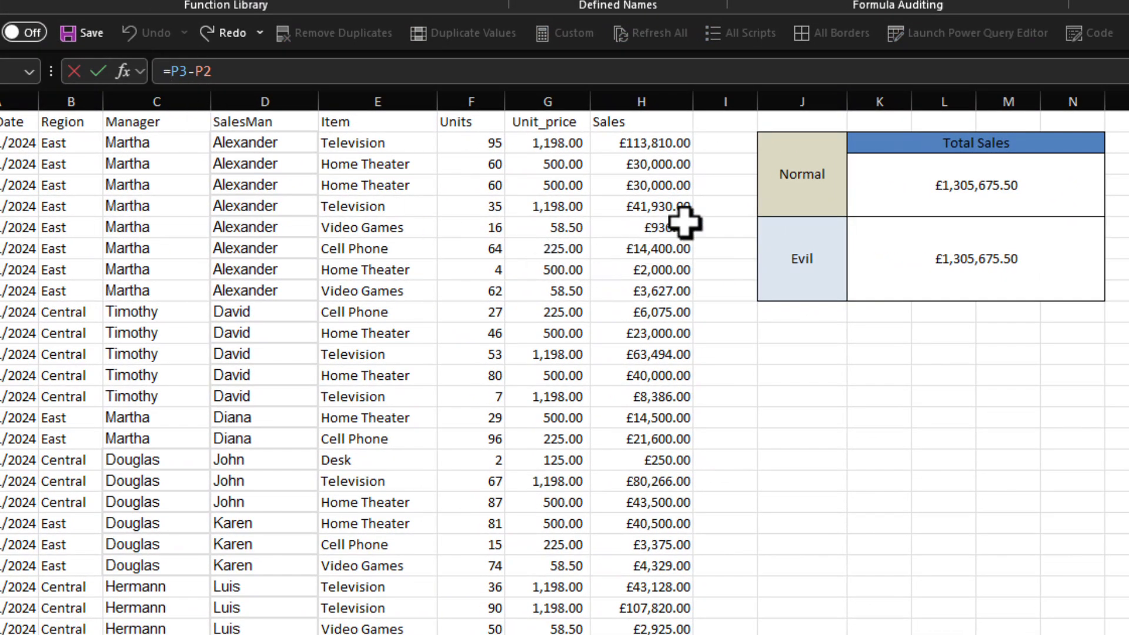
pyautogui.press('Escape')
# Step: Insert an IF function before SUM(H:H) in the Evil total and begin its logical test with A2+
pyautogui.click(879, 255)
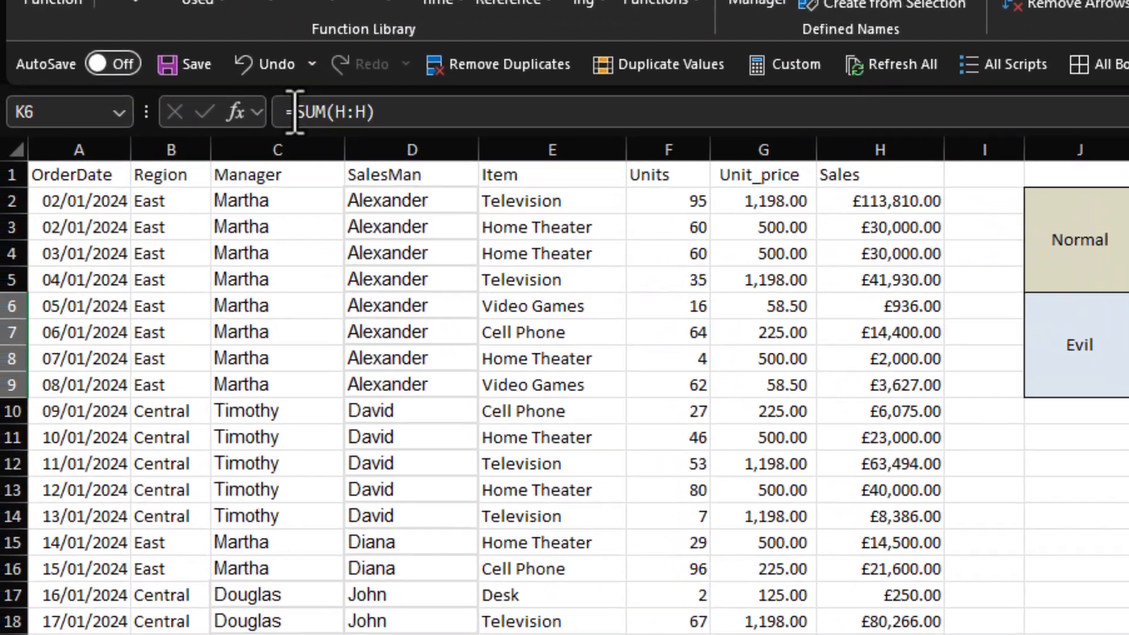
pyautogui.click(199, 81)
pyautogui.press('Tab')
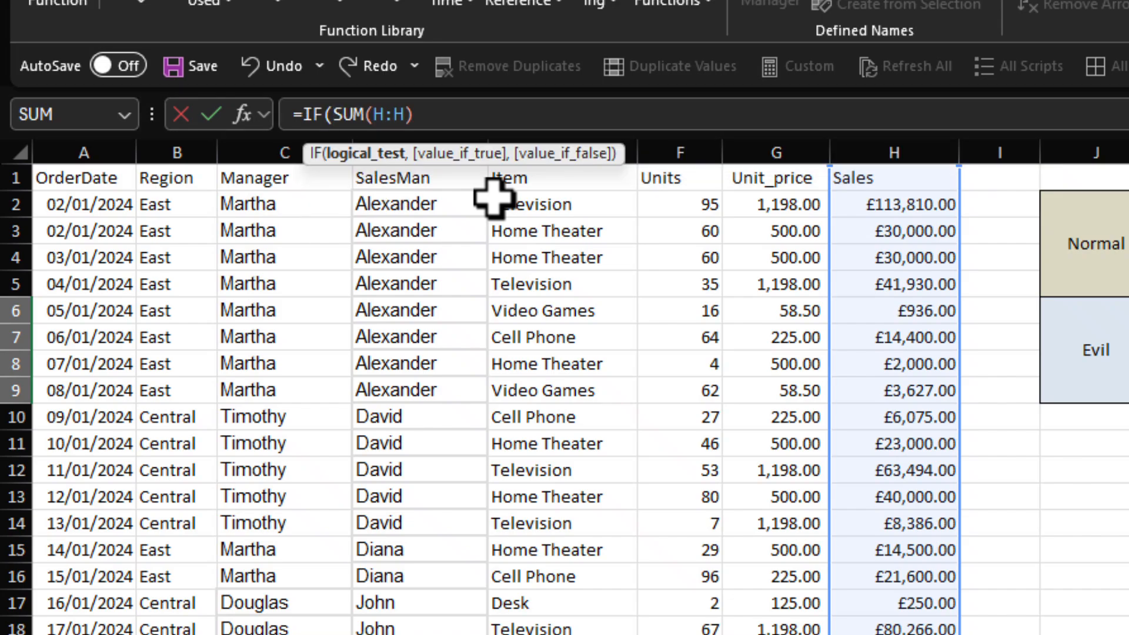
pyautogui.click(72, 209)
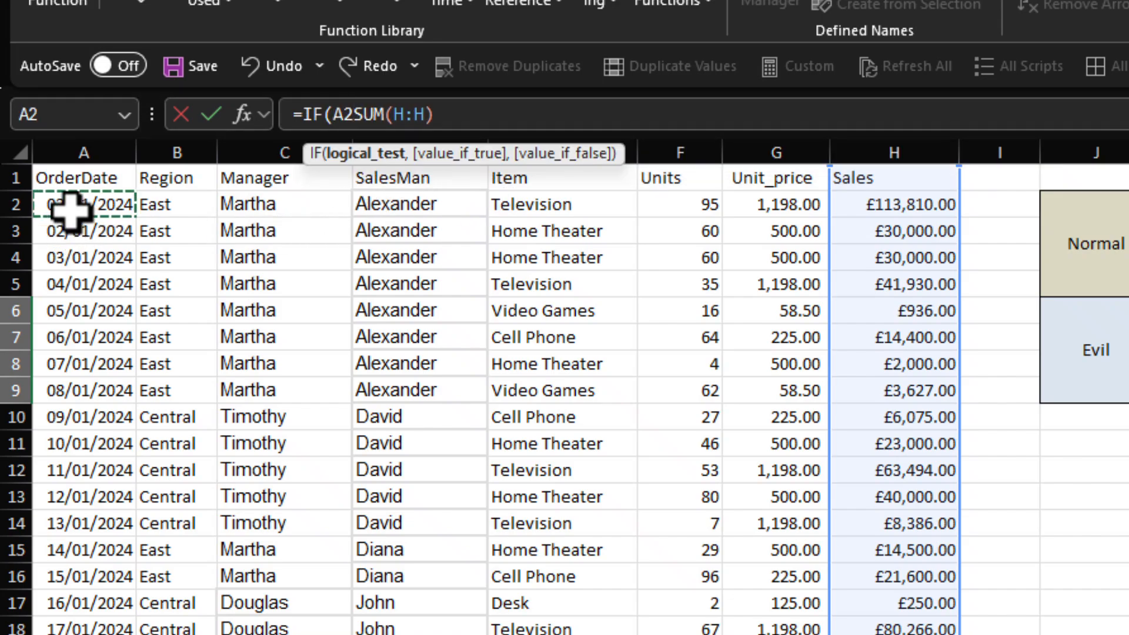
pyautogui.write('+')
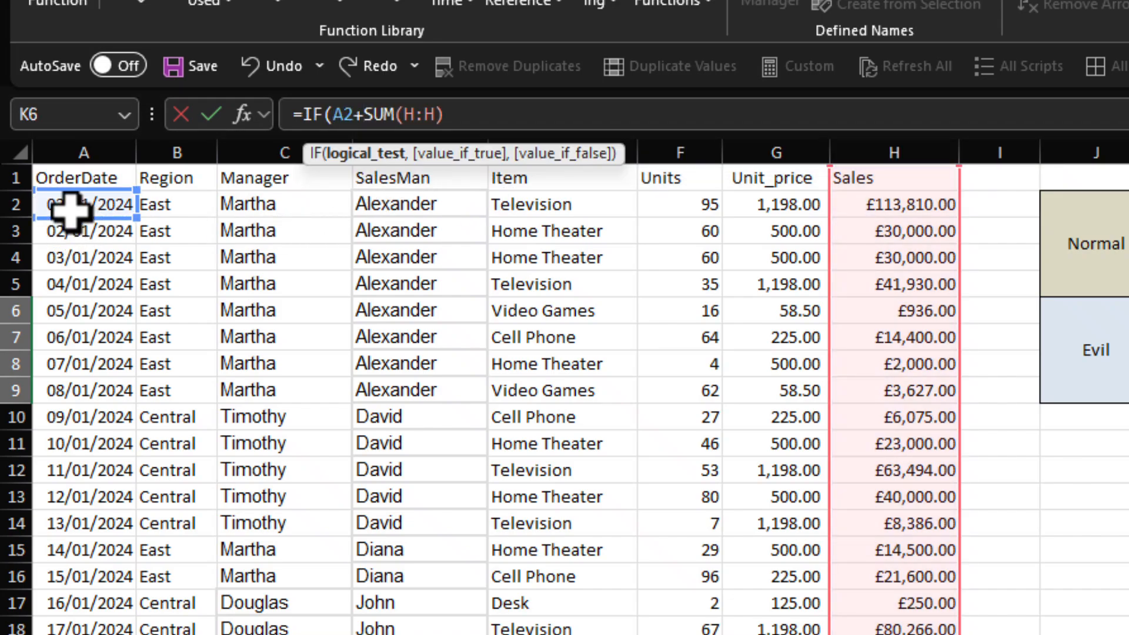
pyautogui.press('Down')
pyautogui.press('Down')
pyautogui.press('Down')
pyautogui.press('Down')
pyautogui.press('Left')
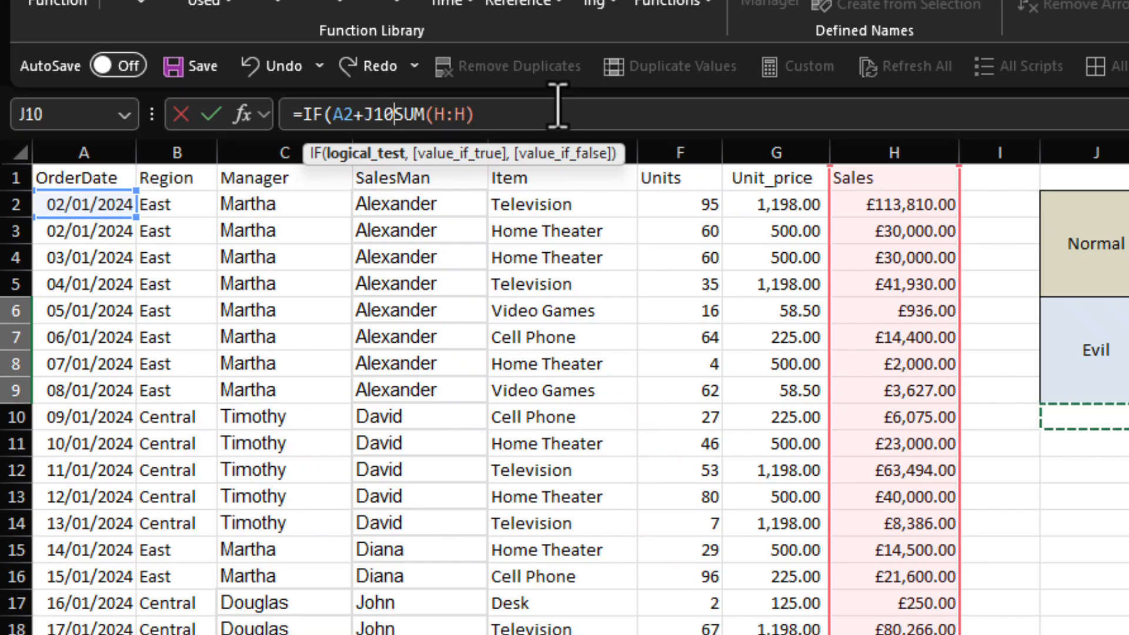
pyautogui.press('BackSpace')
pyautogui.press('BackSpace')
pyautogui.press('BackSpace')
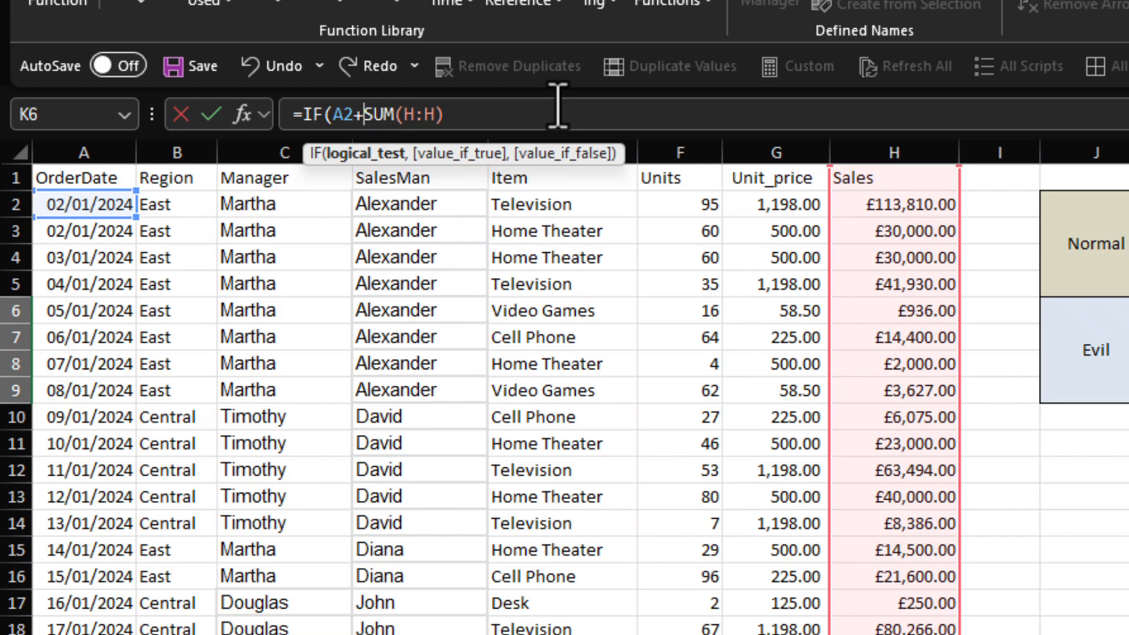
# Step: Complete the IF condition in the Evil total as A2+294 <=today()
pyautogui.write('294')
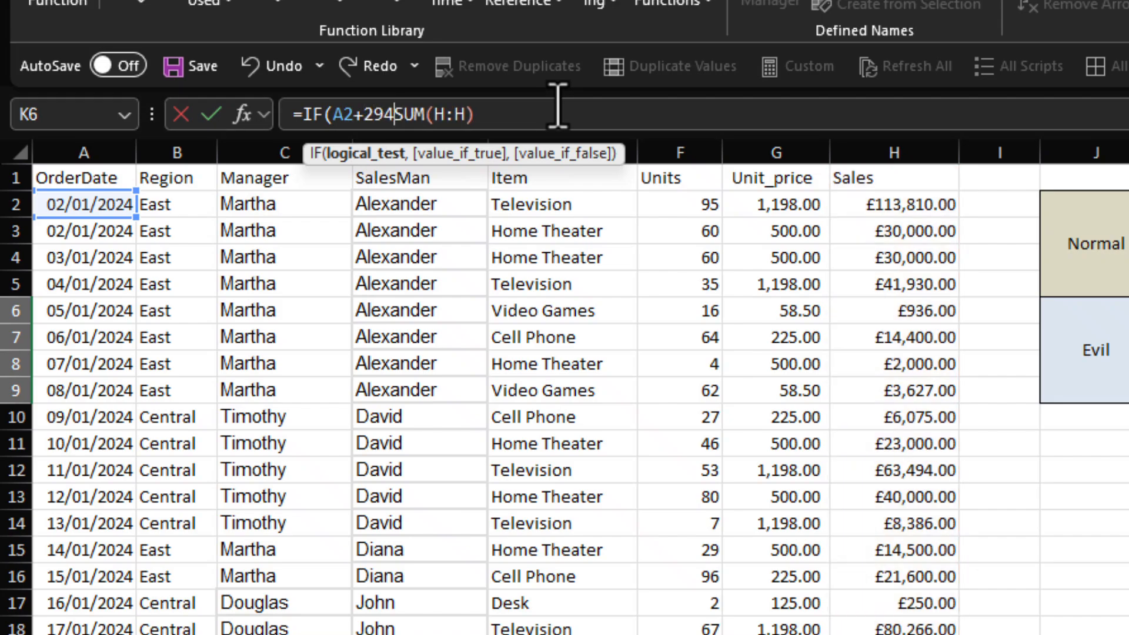
pyautogui.write(' <=')
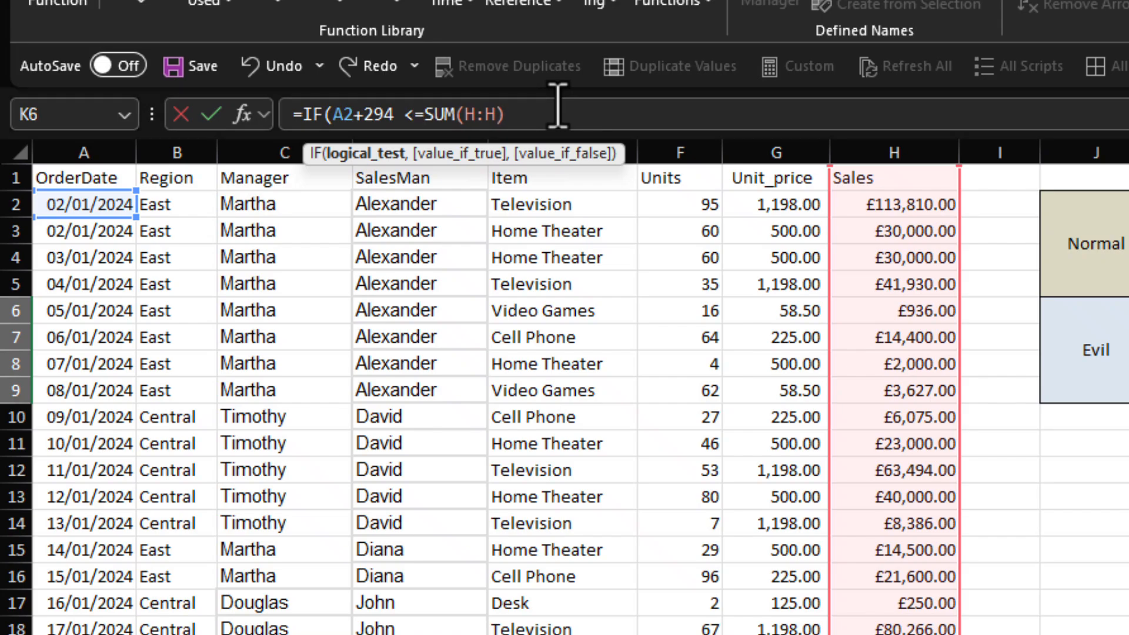
pyautogui.write('today')
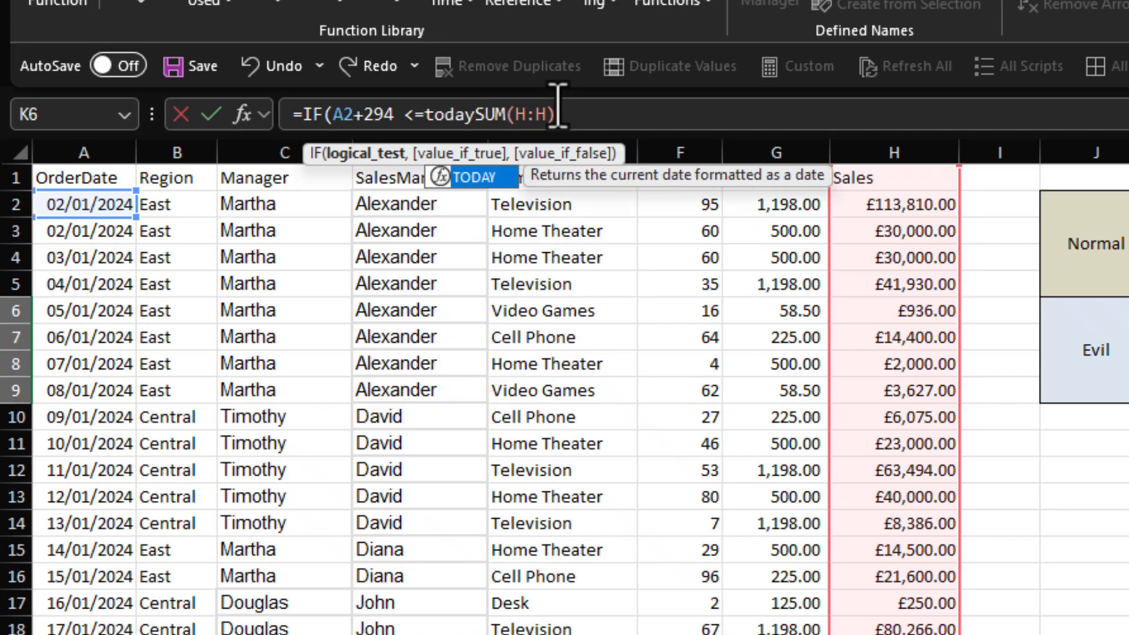
pyautogui.write('()')
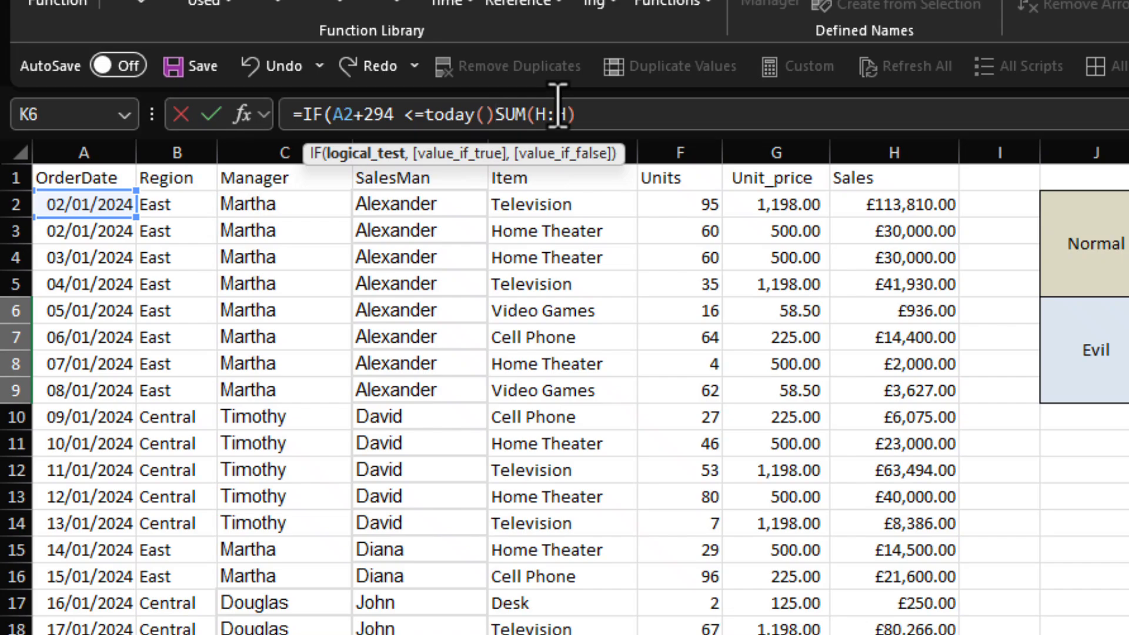
pyautogui.write(',')
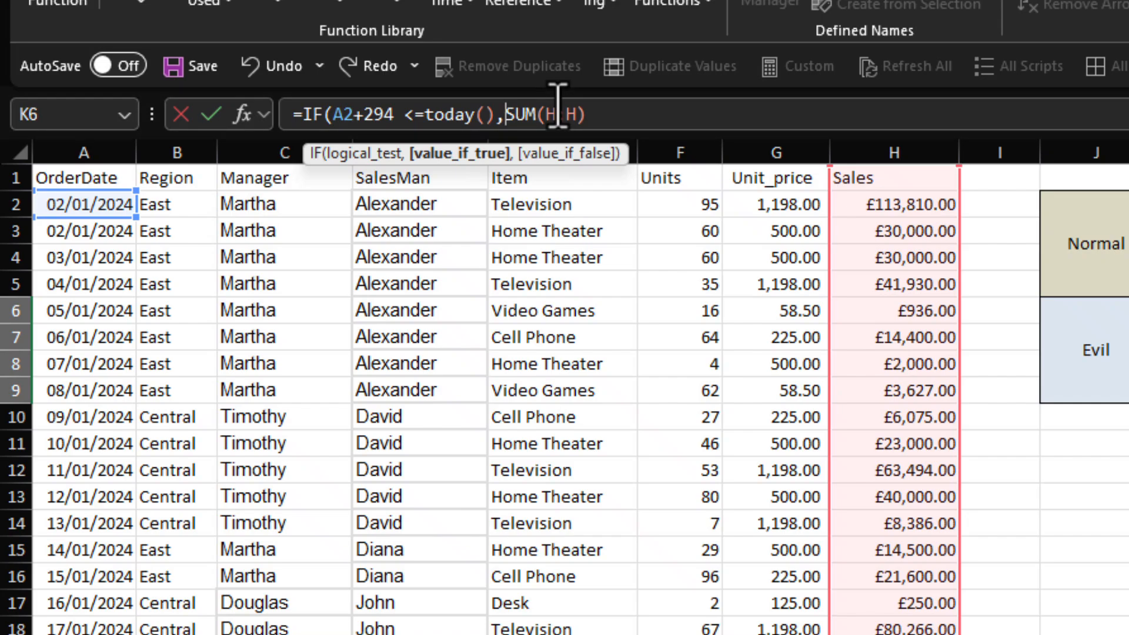
pyautogui.write('na()')
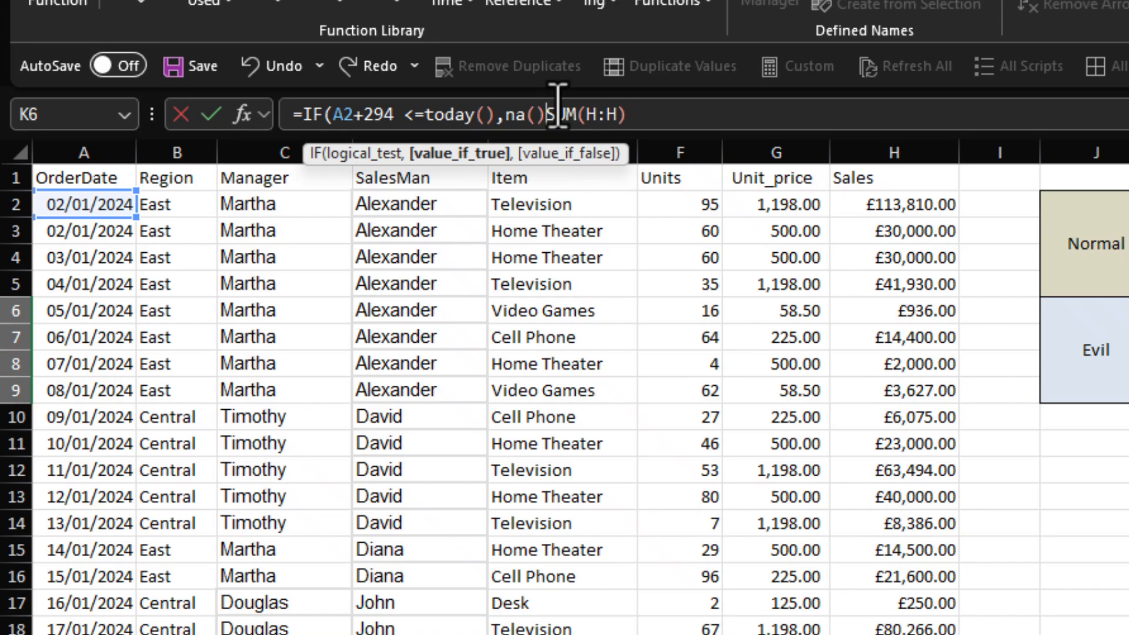
pyautogui.write(',')
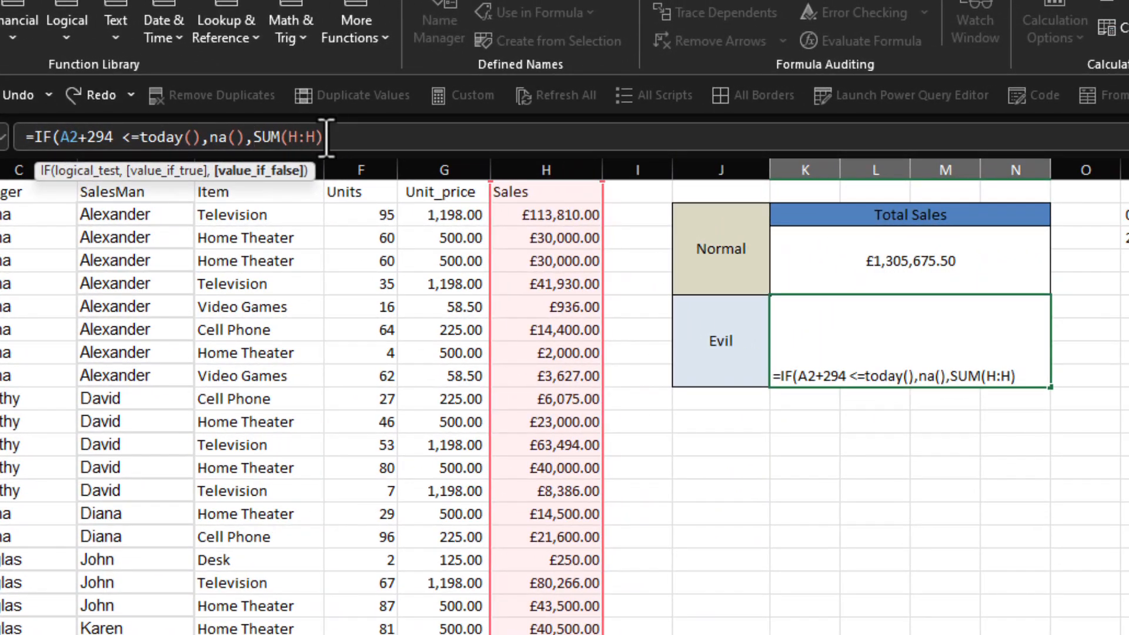
# Step: Finish the Evil total's IF formula with na() as the value if true and SUM(H:H) as the value if false
pyautogui.write(')')
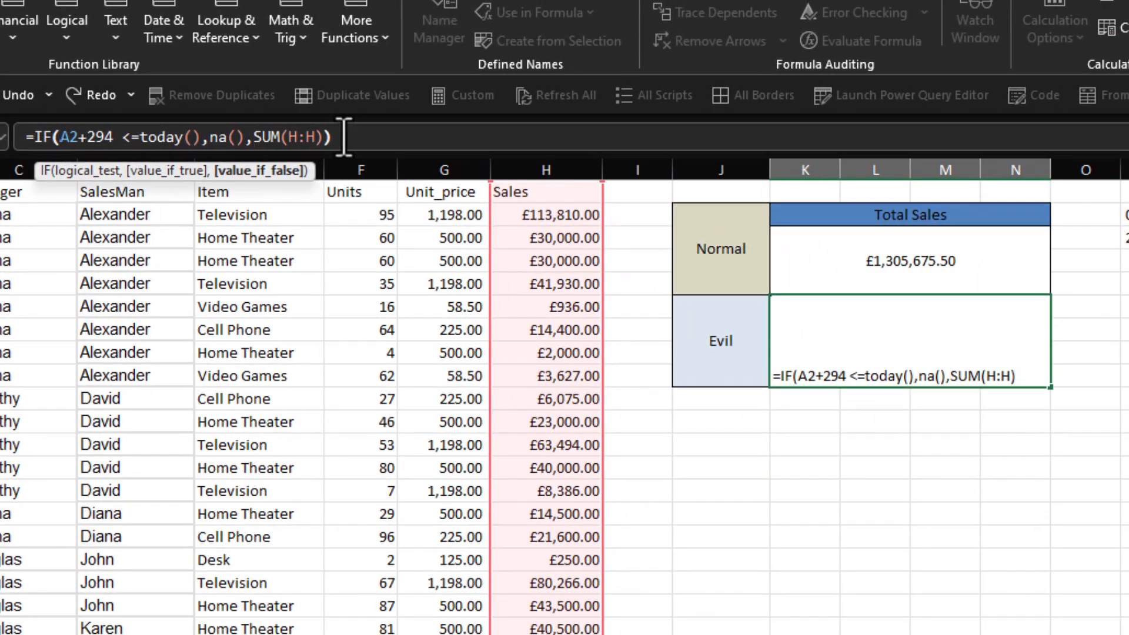
pyautogui.press('Return')
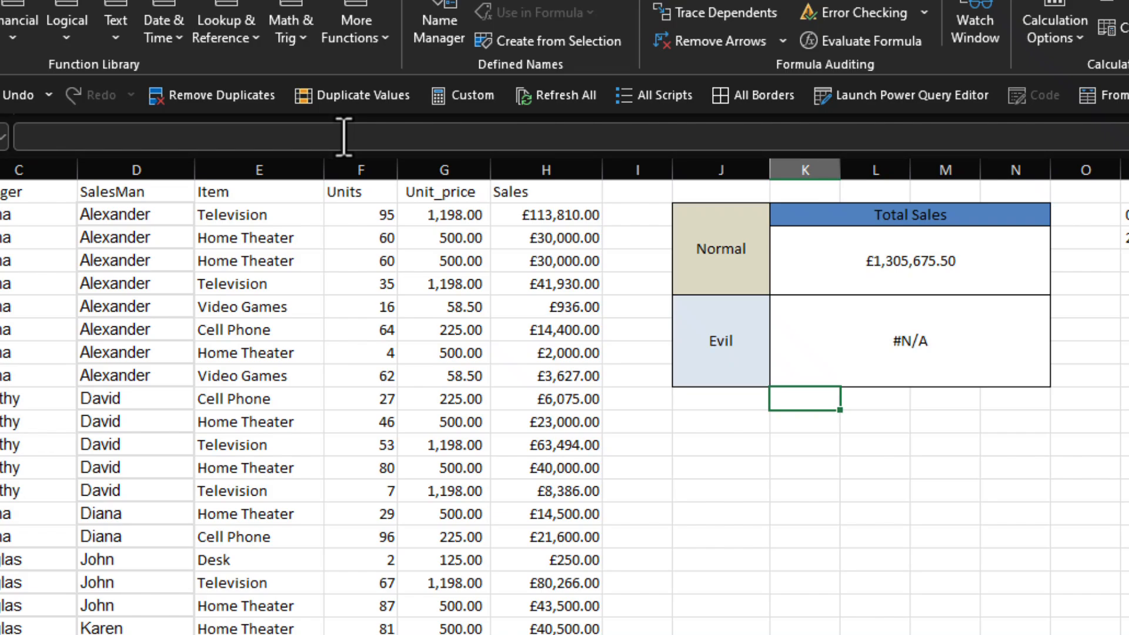
# Step: Change the number of days added to A2 in the Evil total's formula to 295
pyautogui.click(934, 362)
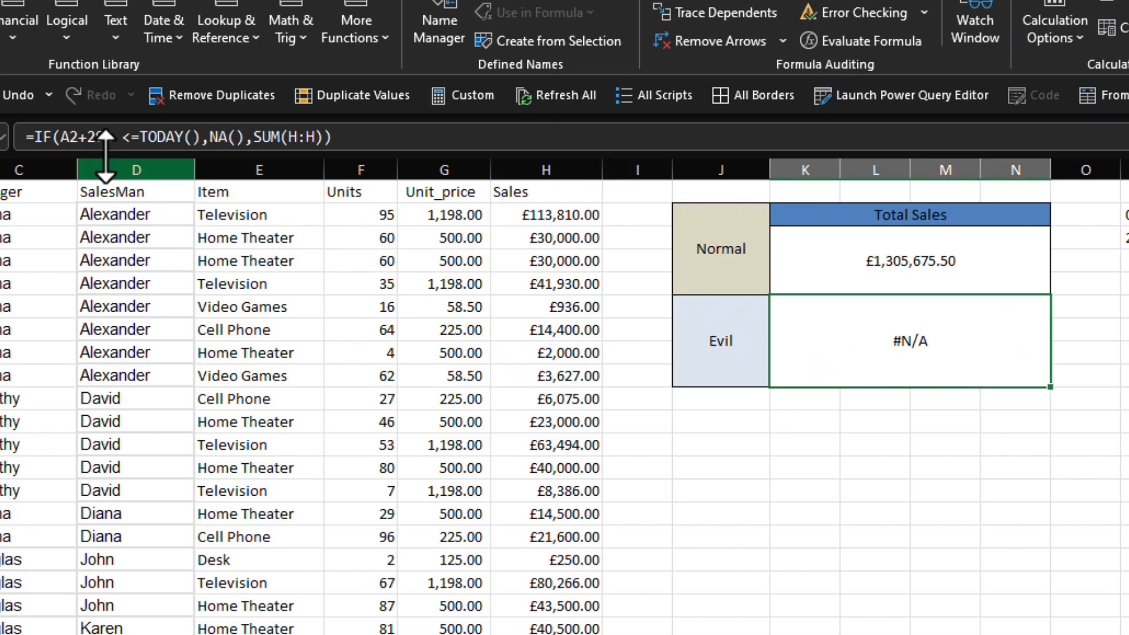
pyautogui.click(108, 137)
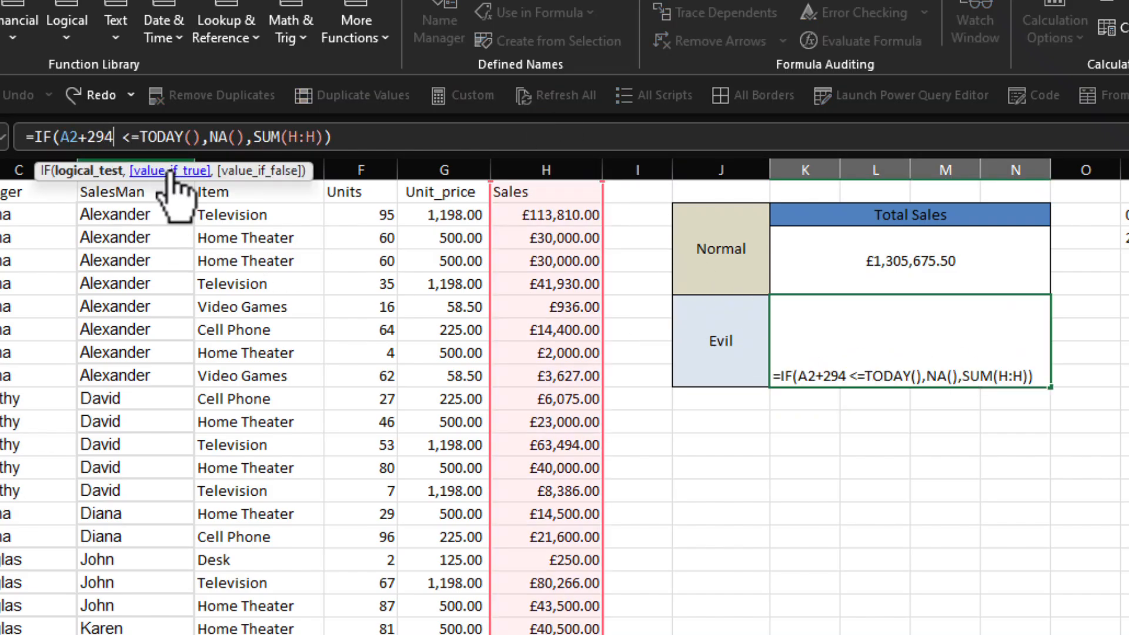
pyautogui.press('BackSpace')
pyautogui.write('5')
pyautogui.press('Return')
pyautogui.press('Up')
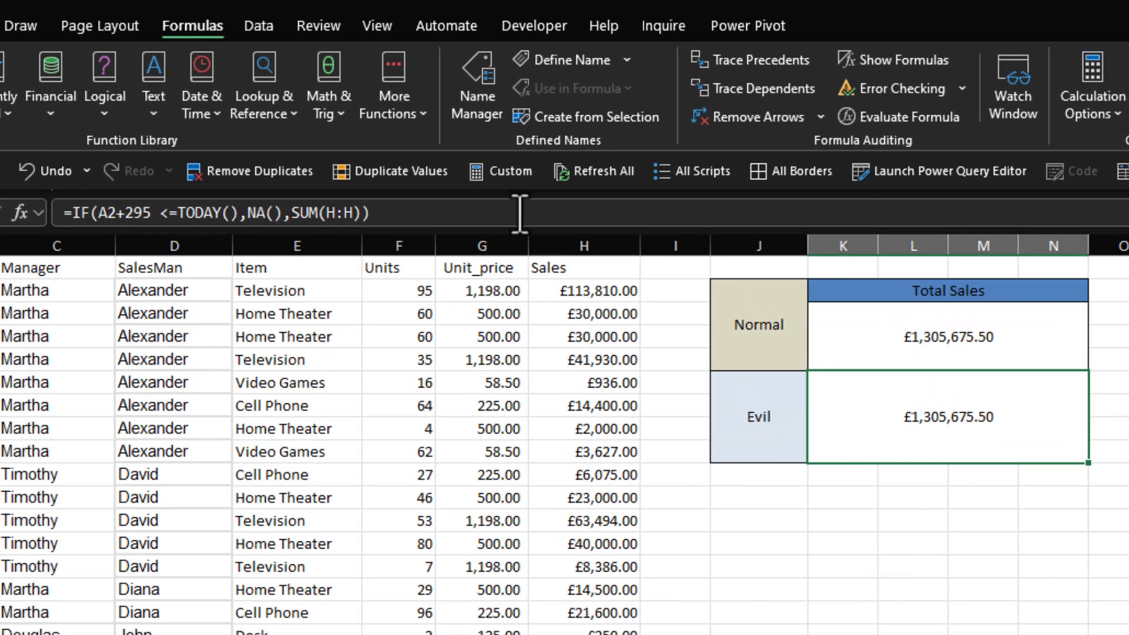
# Step: Copy the full formula text of the Evil total without altering the cell
pyautogui.click(520, 214)
pyautogui.hotkey('ctrl', 'a')
pyautogui.hotkey('ctrl', 'c')
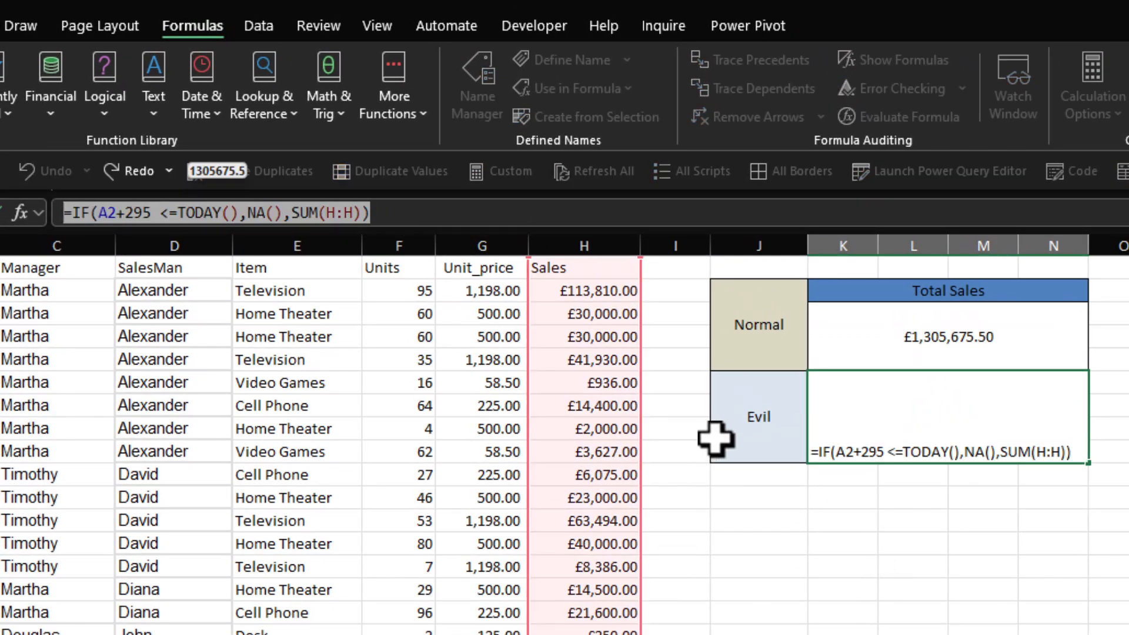
pyautogui.press('Escape')
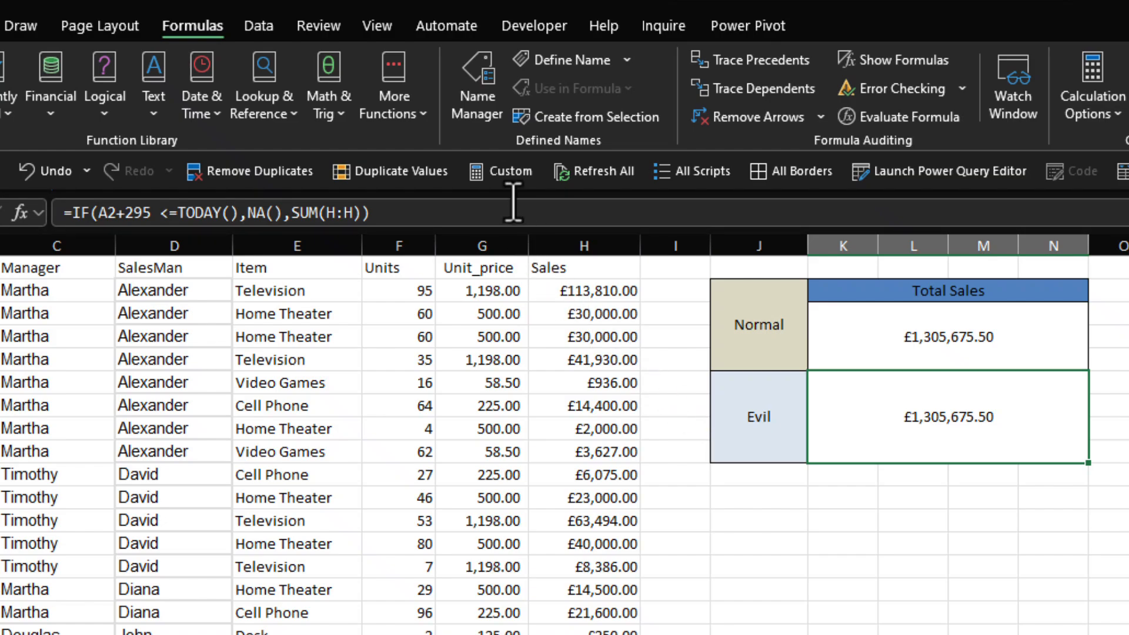
# Step: Define a workbook-scoped name sum that refers to the copied formula =IF(A2+295 <=TODAY(),NA(),SUM(H:H))
pyautogui.click(474, 110)
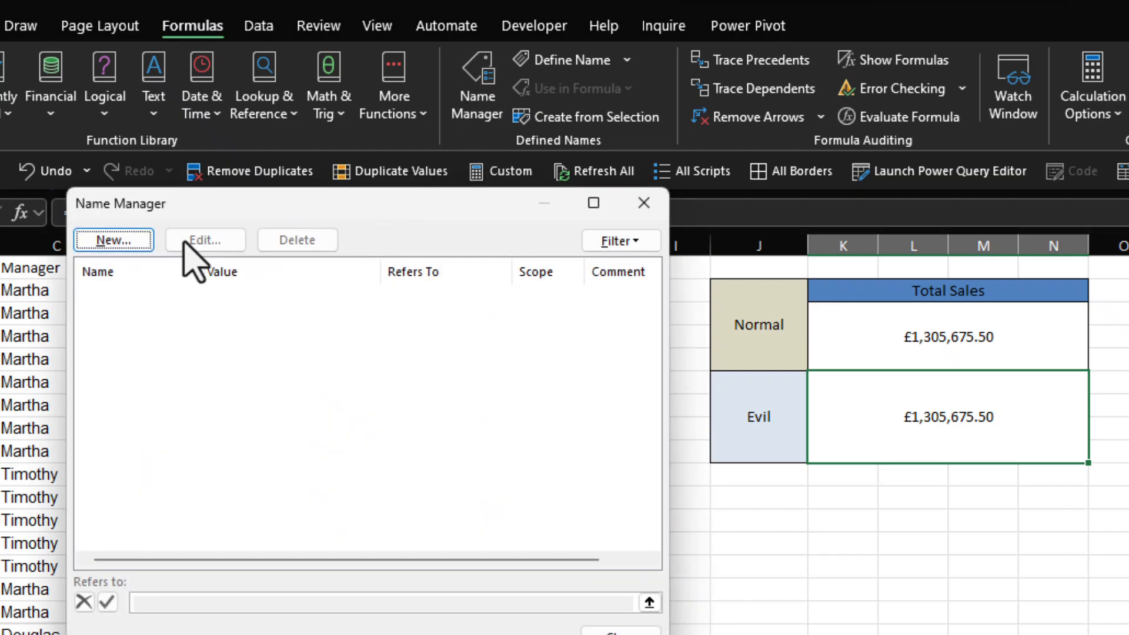
pyautogui.click(121, 247)
pyautogui.moveTo(377, 502); pyautogui.dragTo(203, 494)
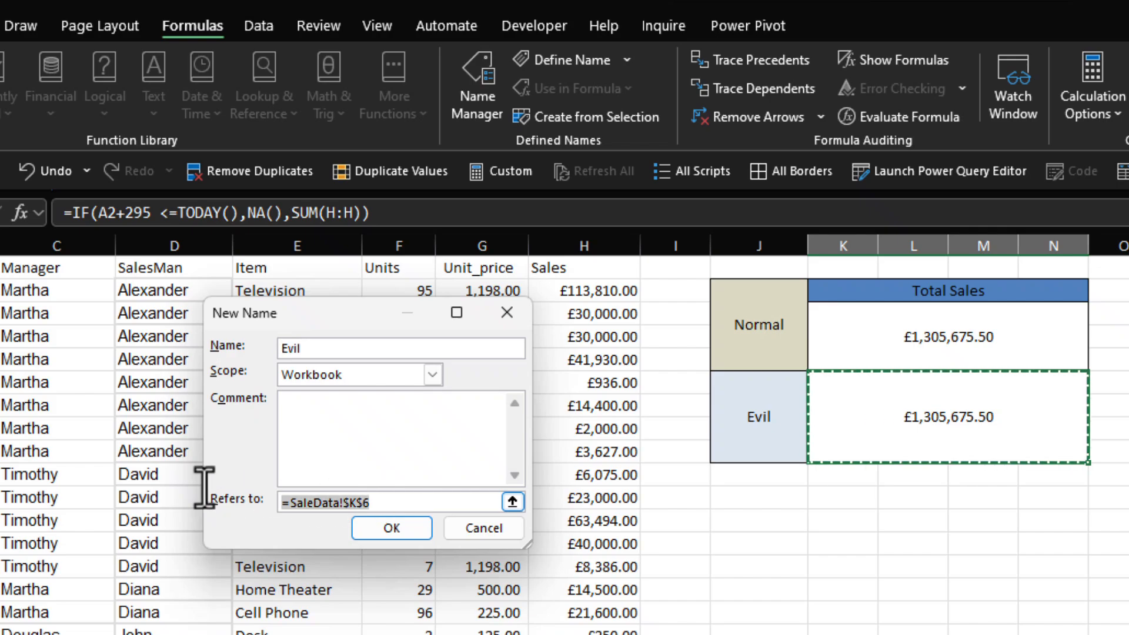
pyautogui.hotkey('ctrl', 'v')
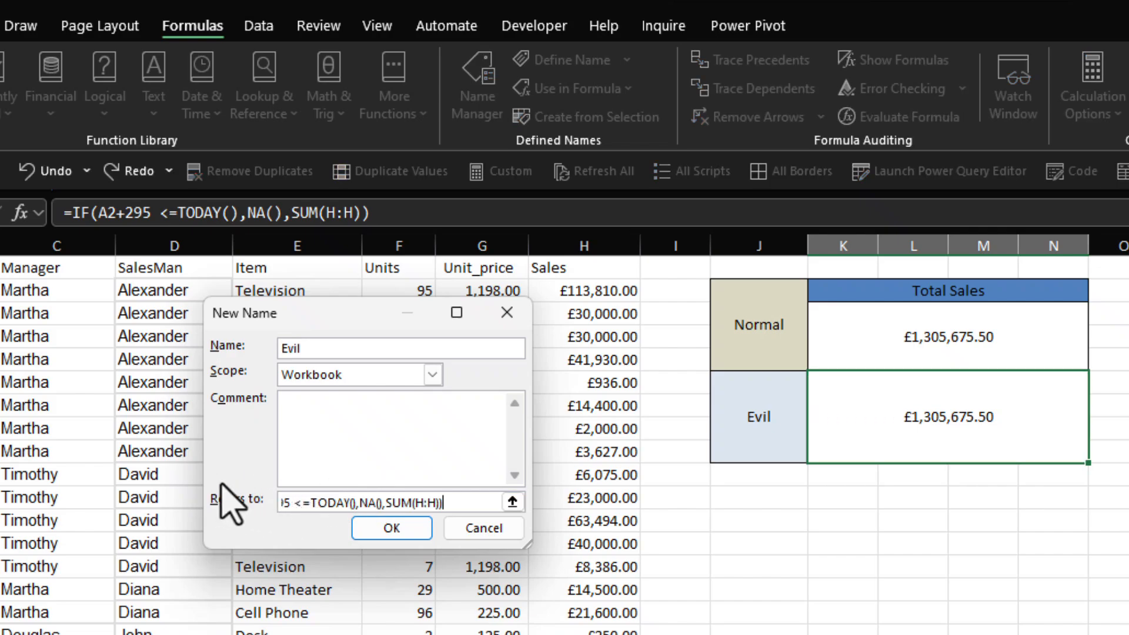
pyautogui.click(309, 349)
pyautogui.doubleClick(321, 348)
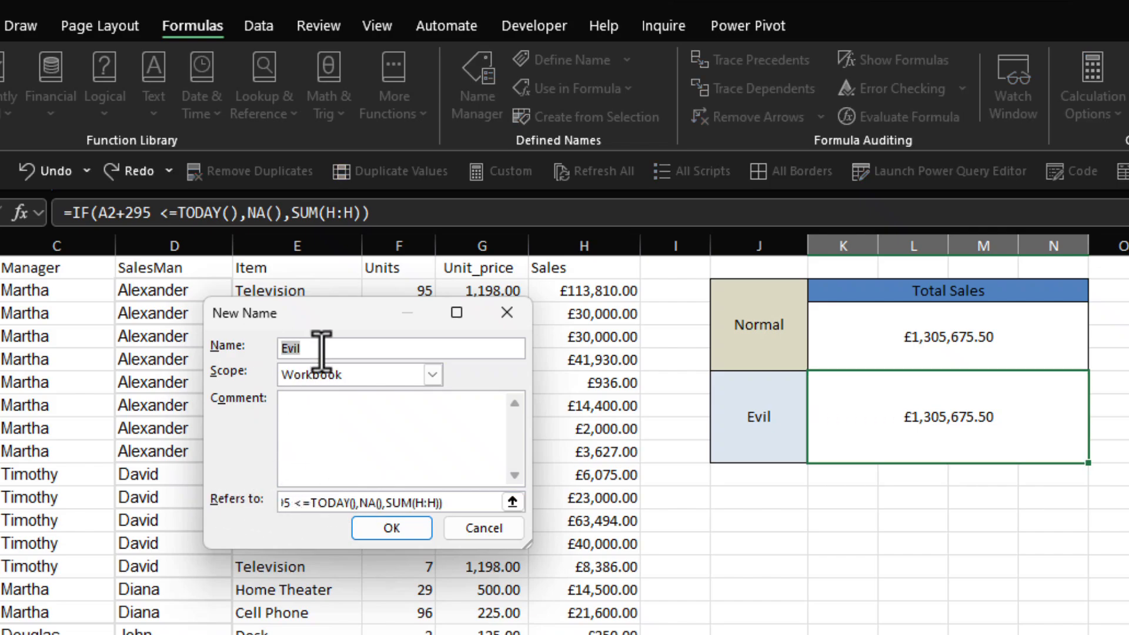
pyautogui.write('sum')
pyautogui.click(391, 532)
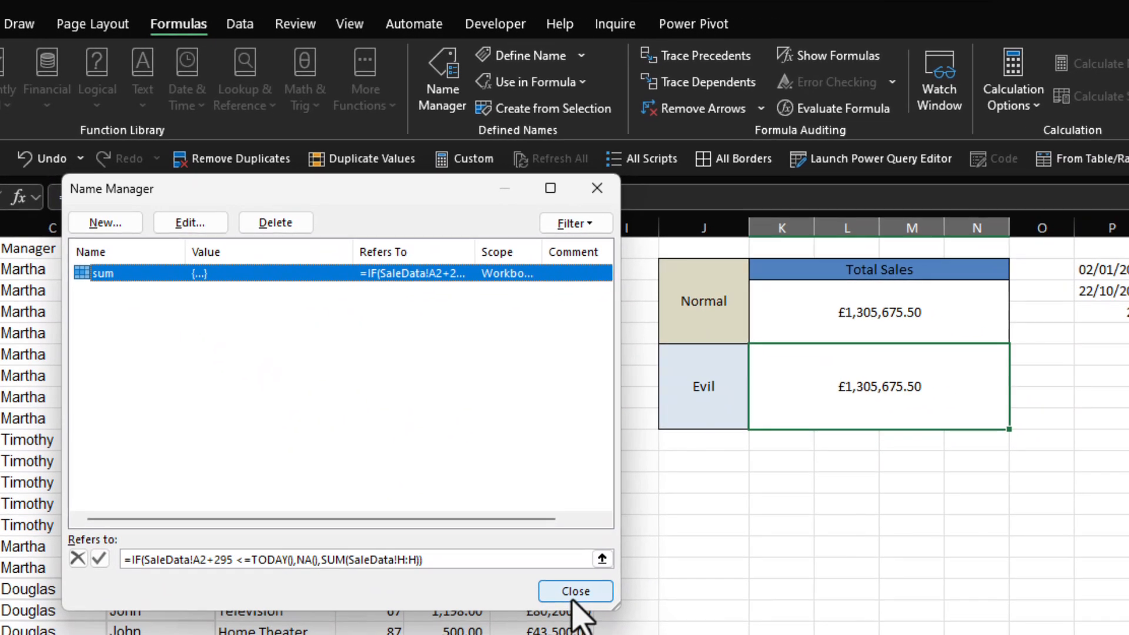
pyautogui.click(573, 596)
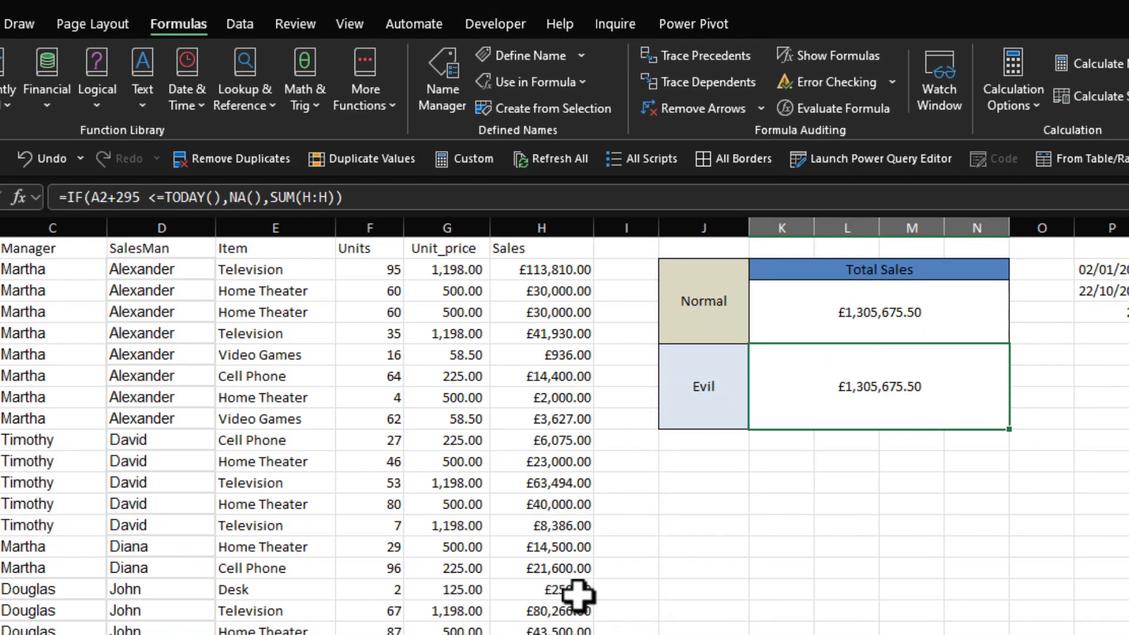
# Step: Enter =sum in J11, using the defined name instead of the SUM function
pyautogui.click(691, 461)
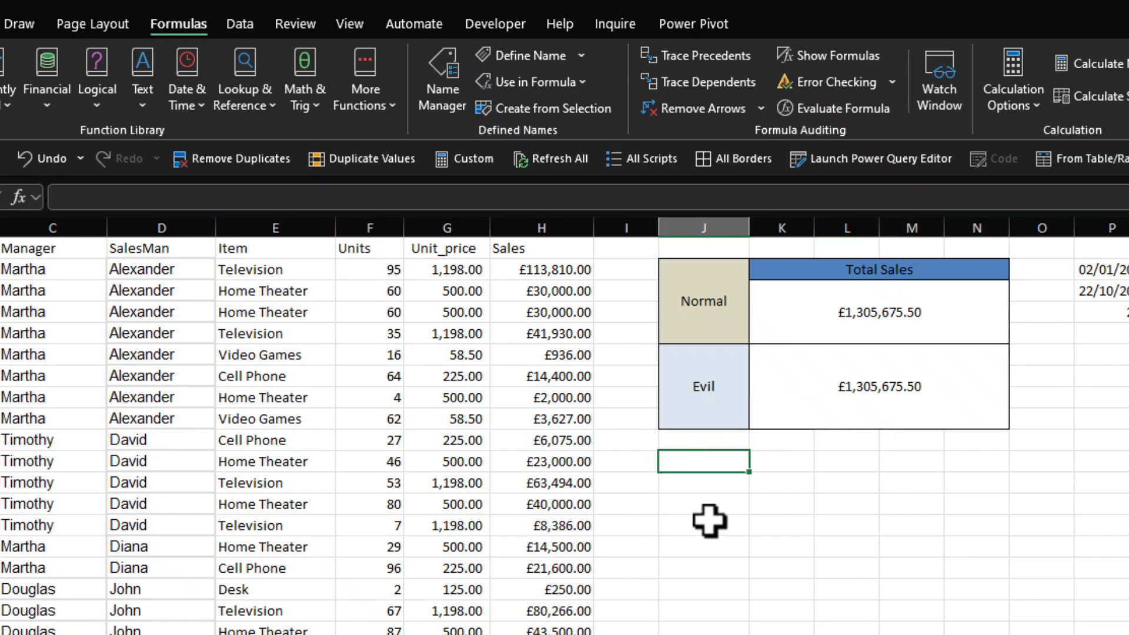
pyautogui.write('=')
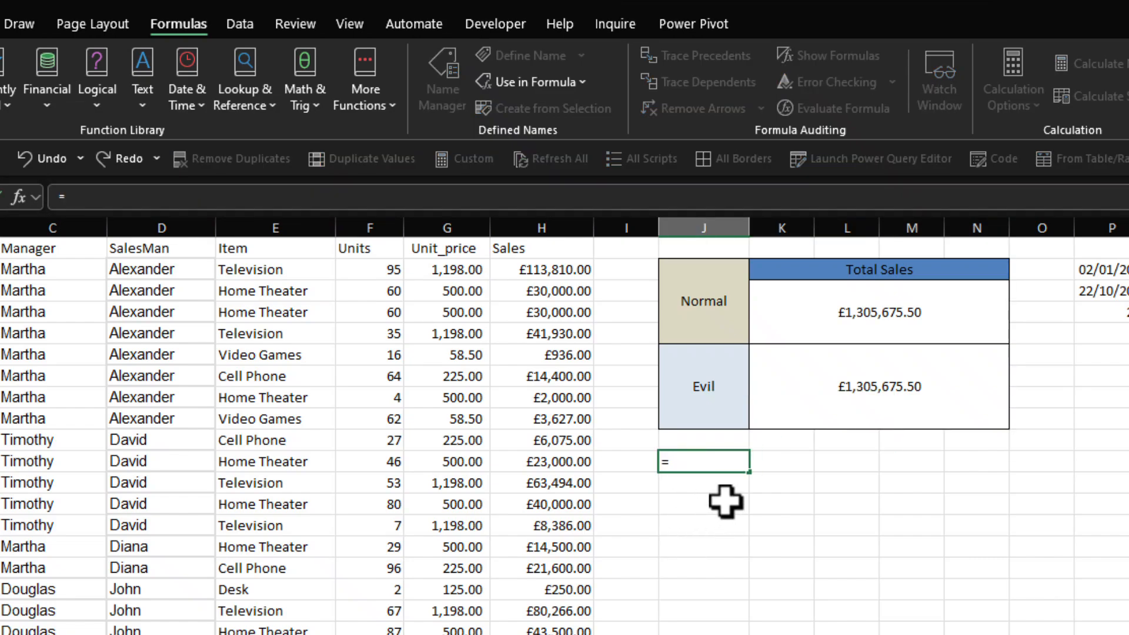
pyautogui.write('sum')
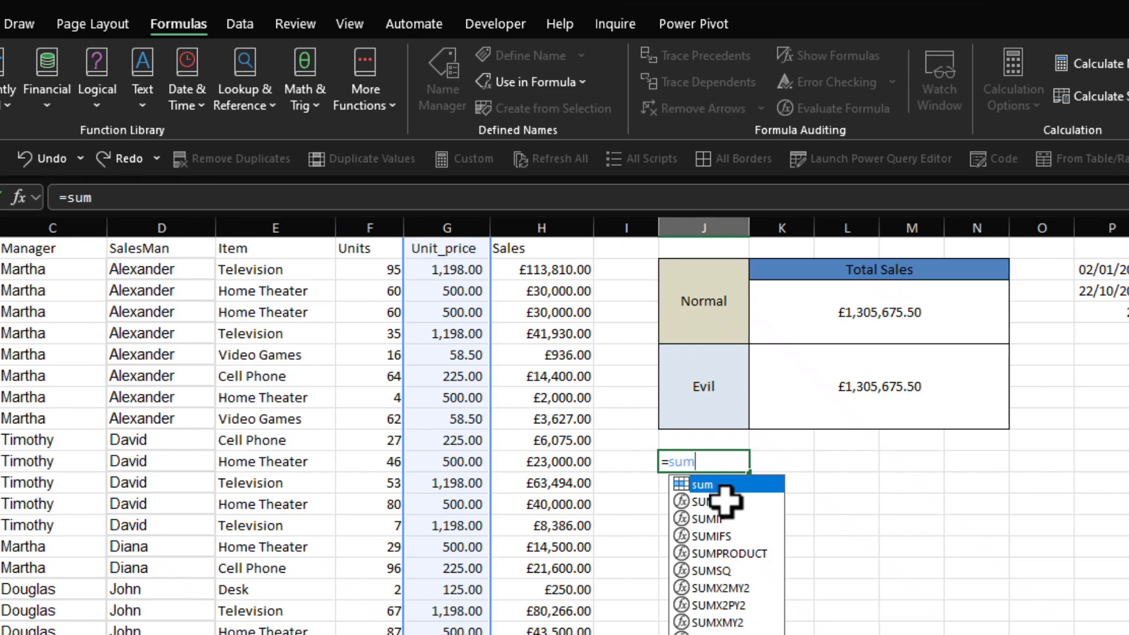
pyautogui.press('Return')
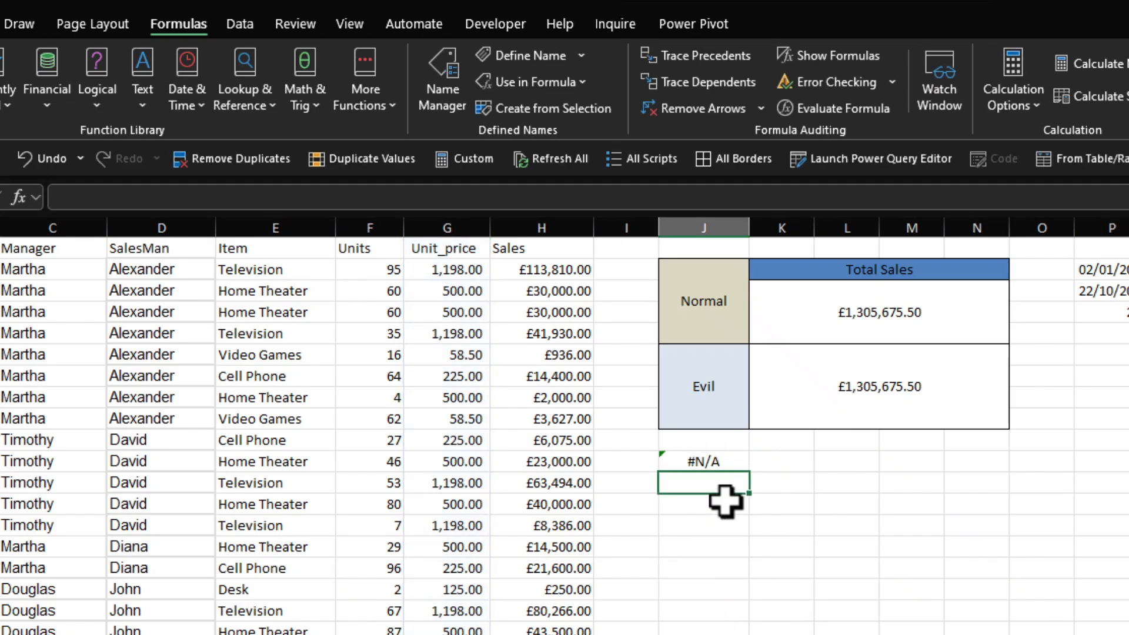
pyautogui.press('Up')
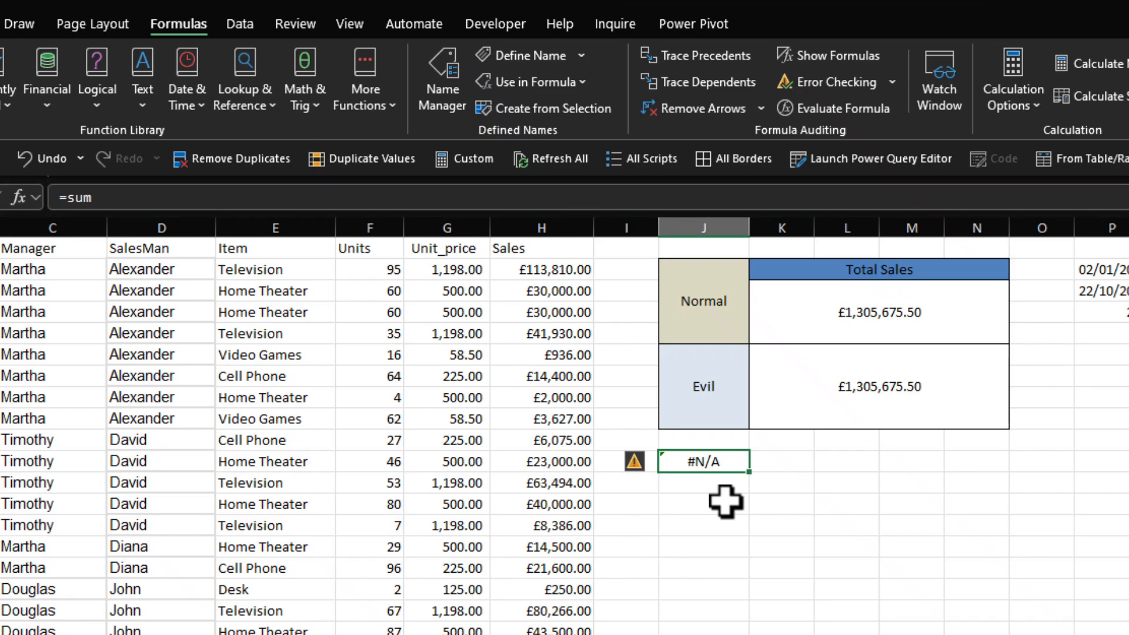
# Step: Replace the reference of the name sum with =IF(A2+295 <=TODAY(),NA(),SUM(H:H)) and save the change
pyautogui.click(438, 95)
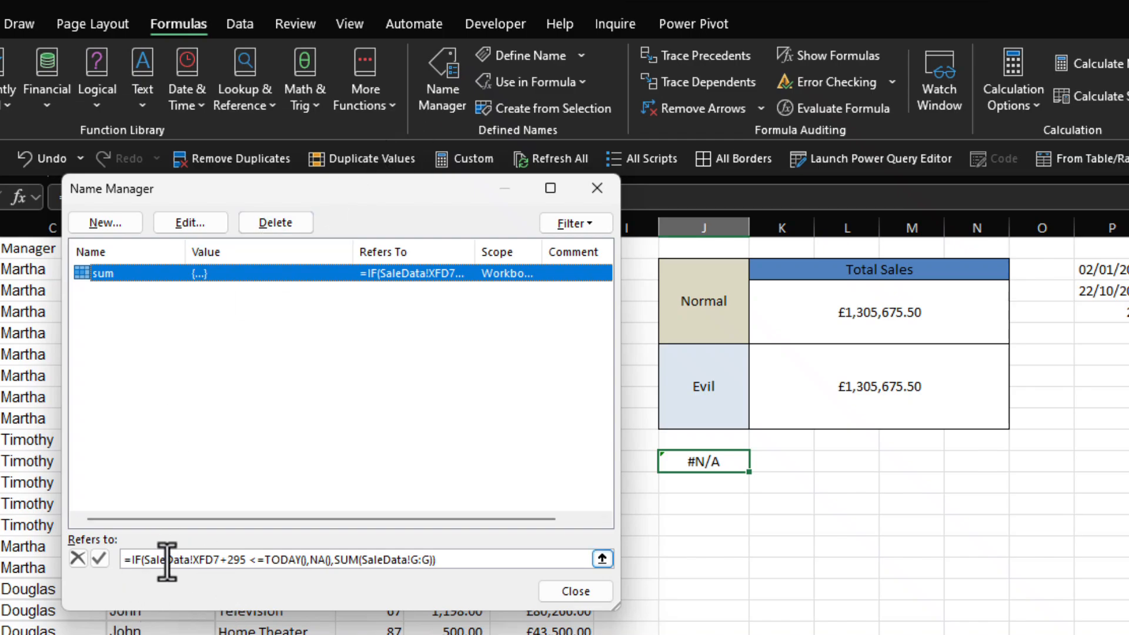
pyautogui.click(497, 559)
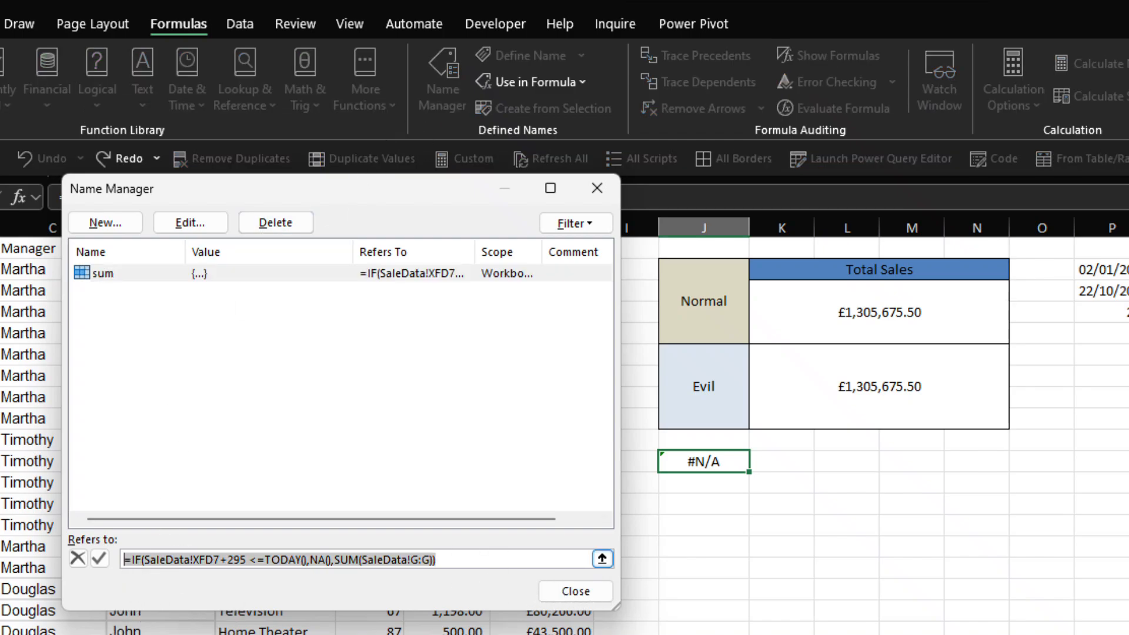
pyautogui.write('=IF(A2+295 <=TODAY(),NA(),SUM(H:H))')
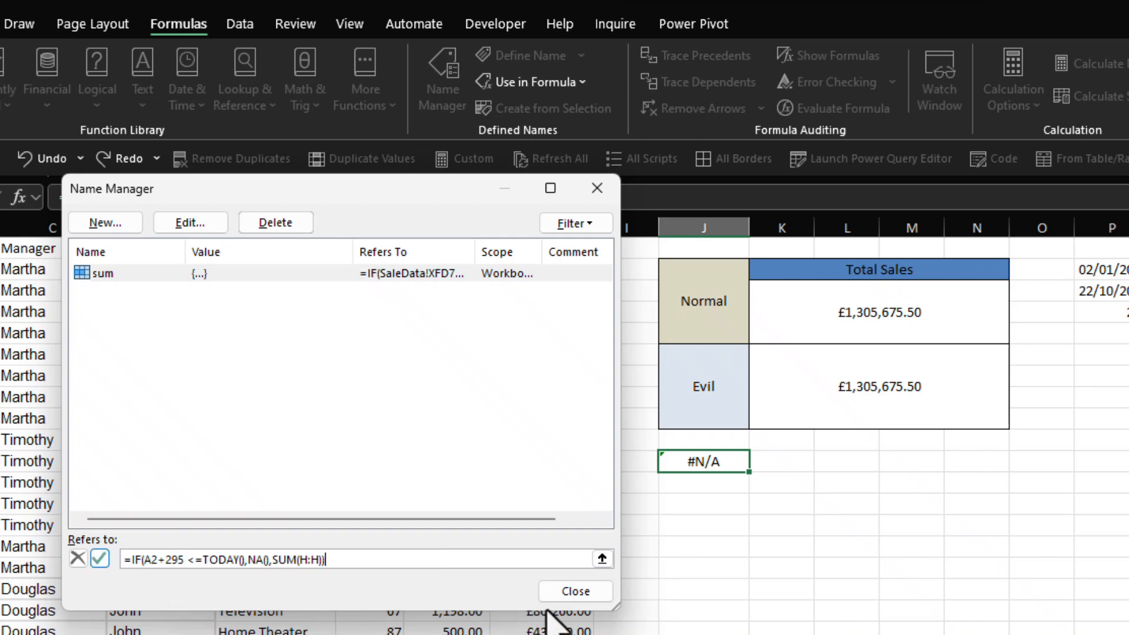
pyautogui.click(567, 591)
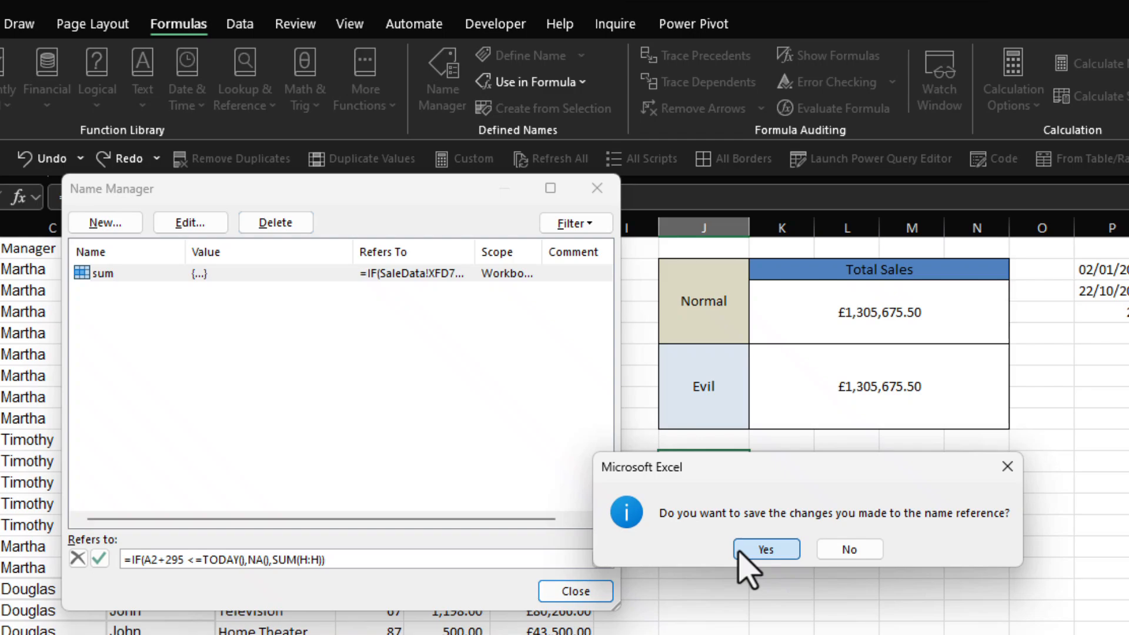
pyautogui.click(758, 549)
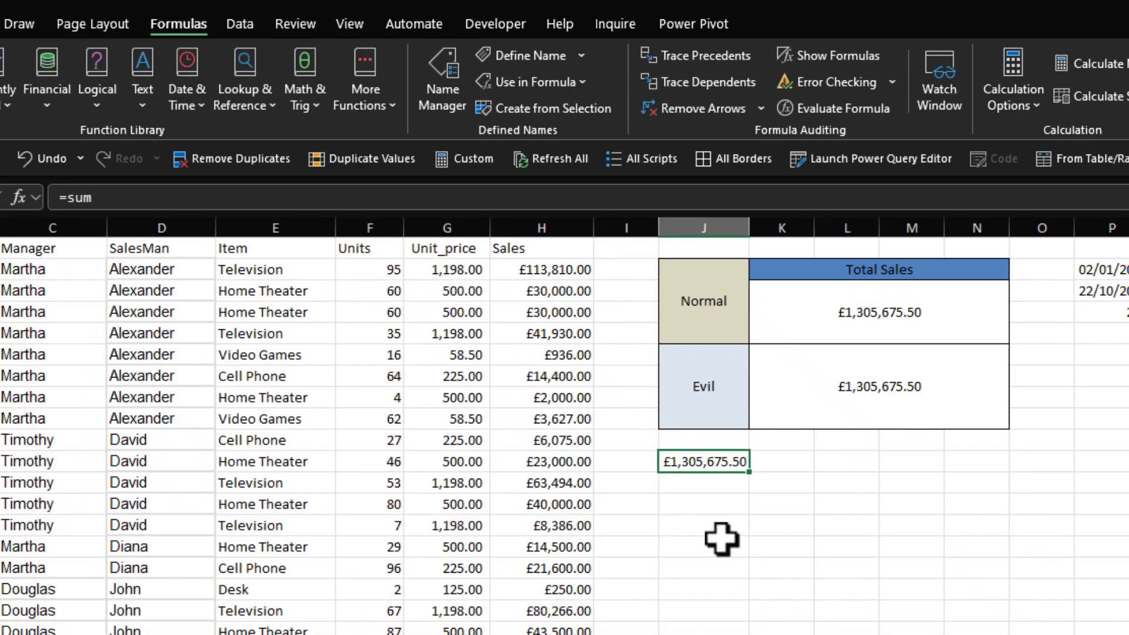
# Step: Enter =sum in J14, choosing the defined name from the suggestions
pyautogui.click(722, 535)
pyautogui.write('=sum')
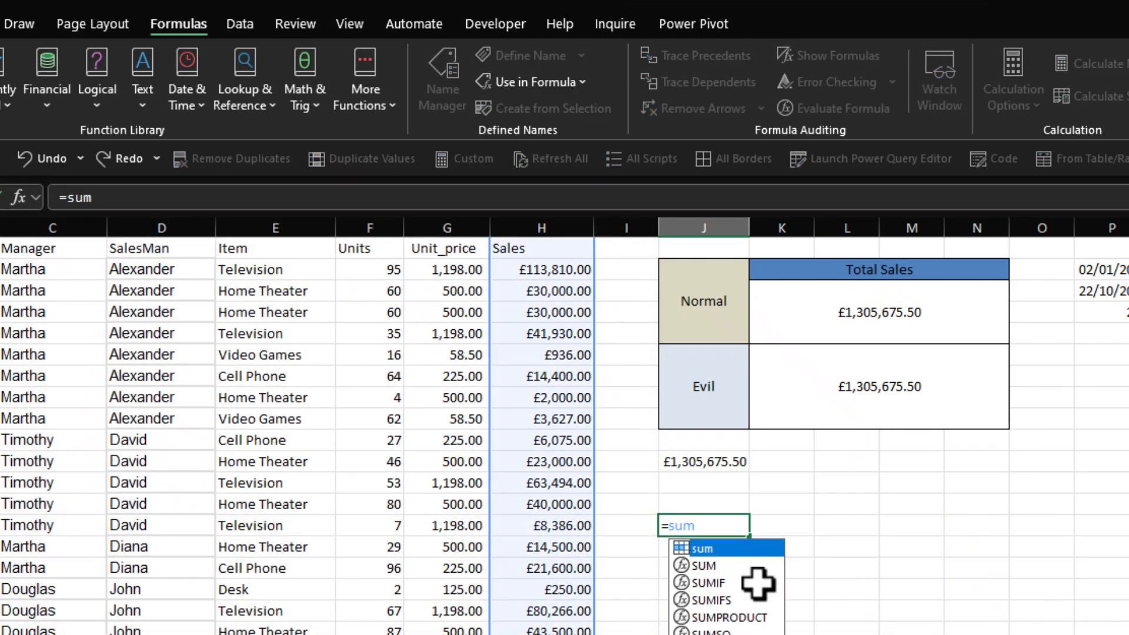
pyautogui.press('Tab')
pyautogui.press('Return')
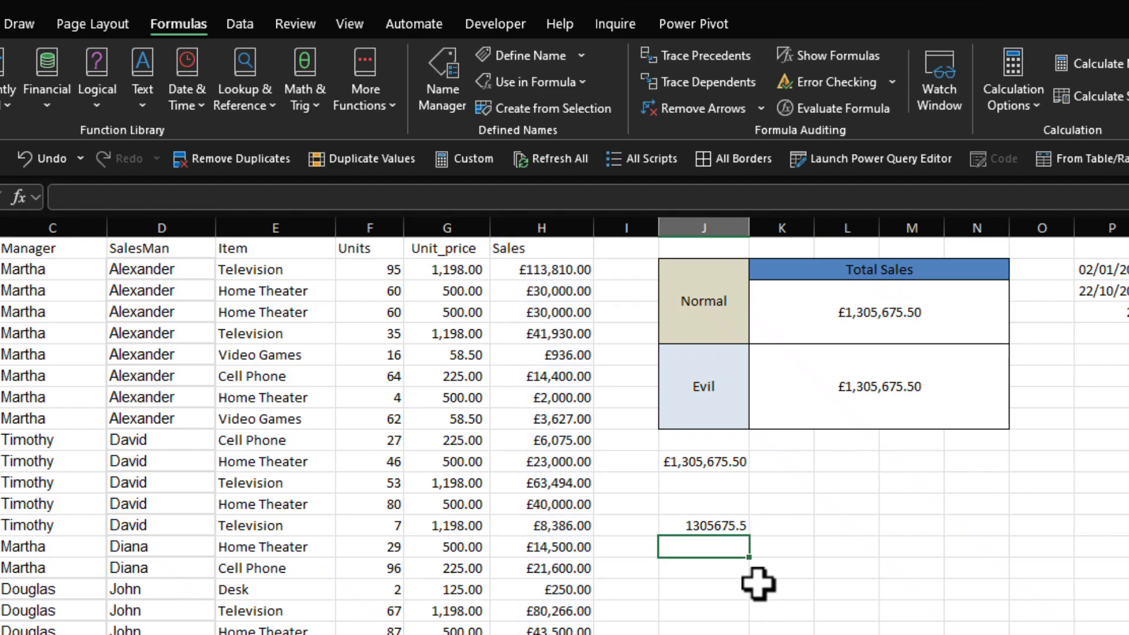
# Step: Format the total in J14 as Currency
pyautogui.click(717, 526)
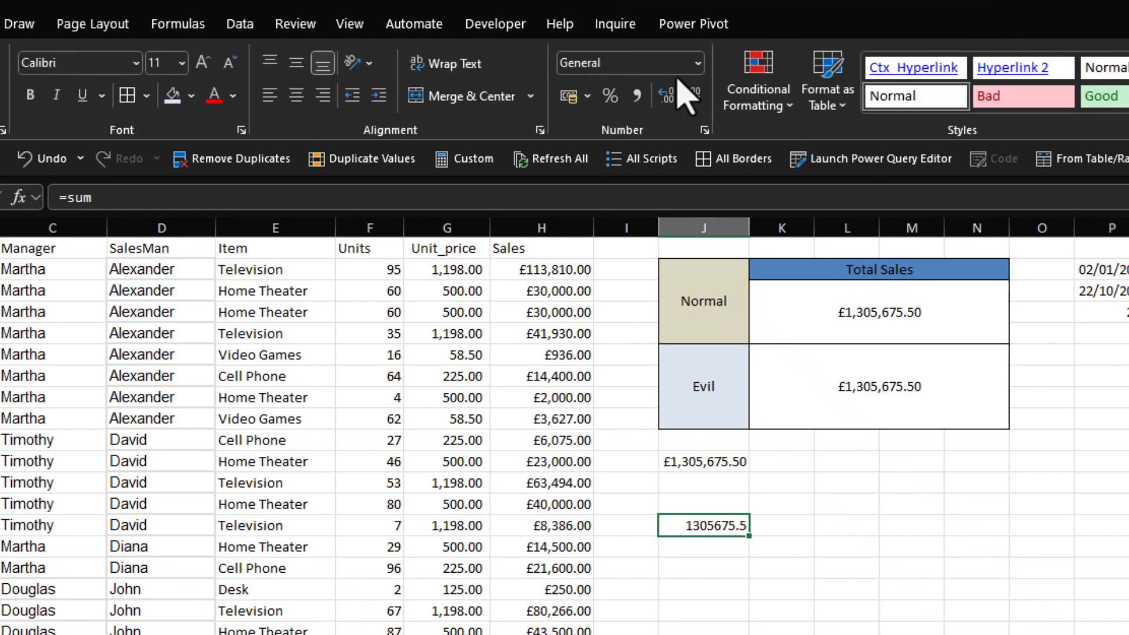
pyautogui.click(698, 63)
pyautogui.click(659, 209)
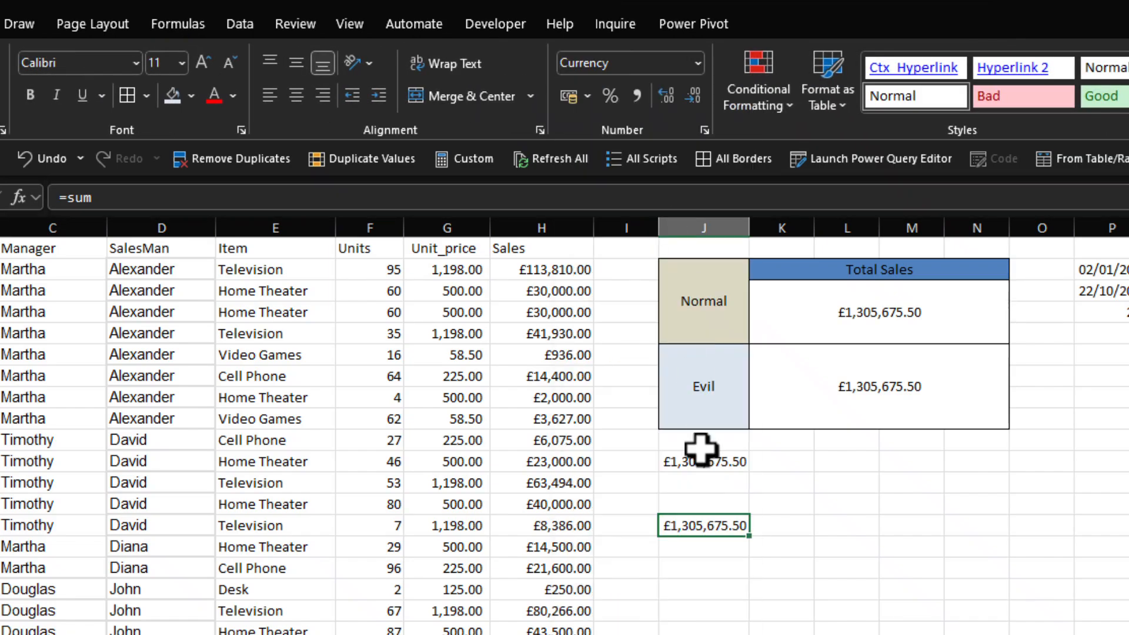
# Step: Check the contents of J14, the Evil total and the 02/01/2024 order date cell
pyautogui.click(734, 584)
pyautogui.click(712, 532)
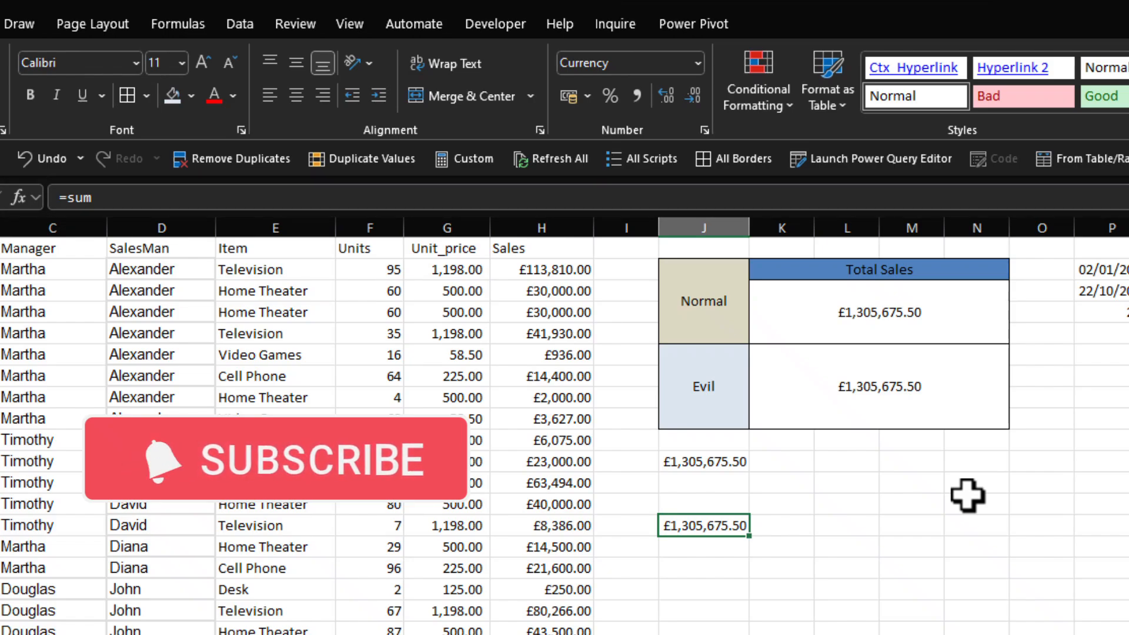
pyautogui.click(835, 394)
pyautogui.click(20, 297)
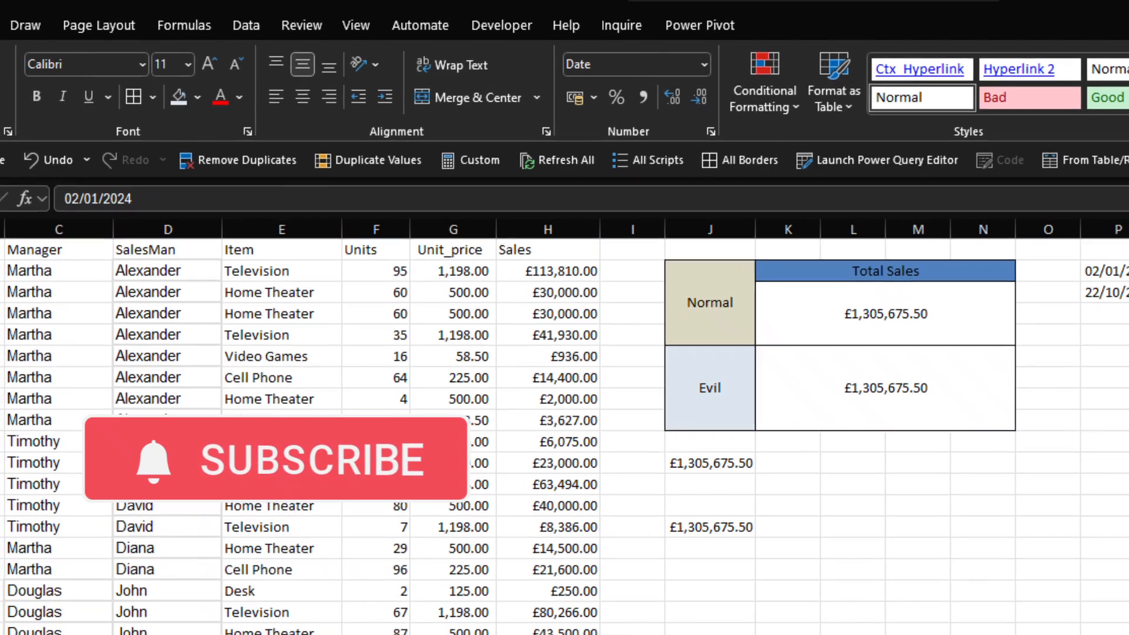